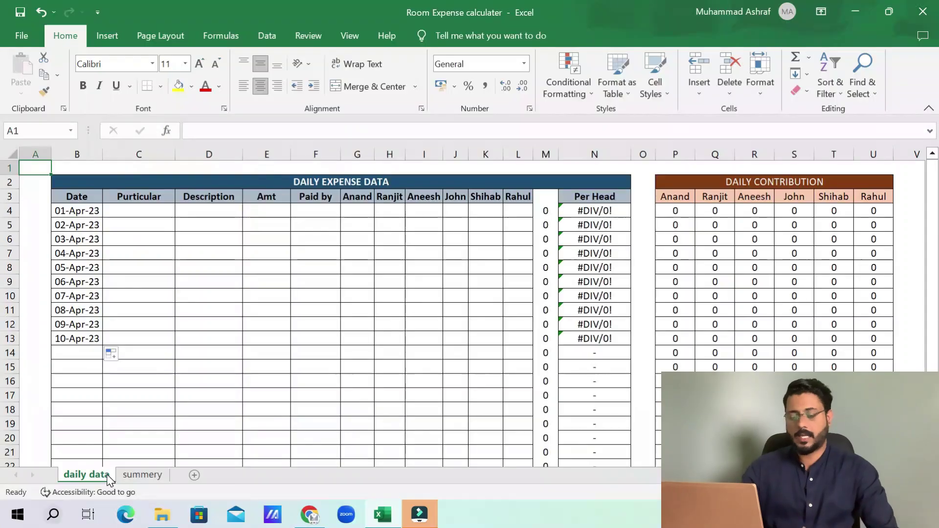
Examine the summery sheet and the Daily Expense Data and Daily Contribution tables on the daily data sheet.
click(283, 427)
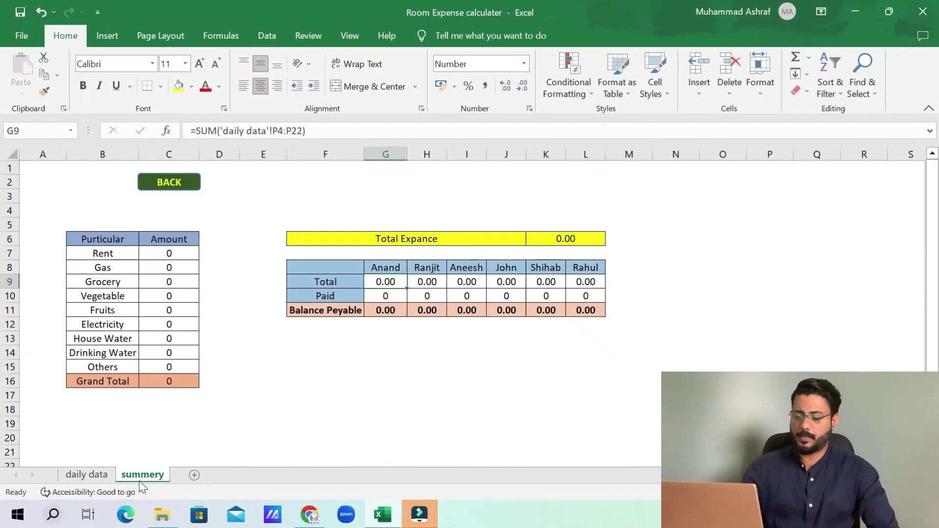
click(100, 478)
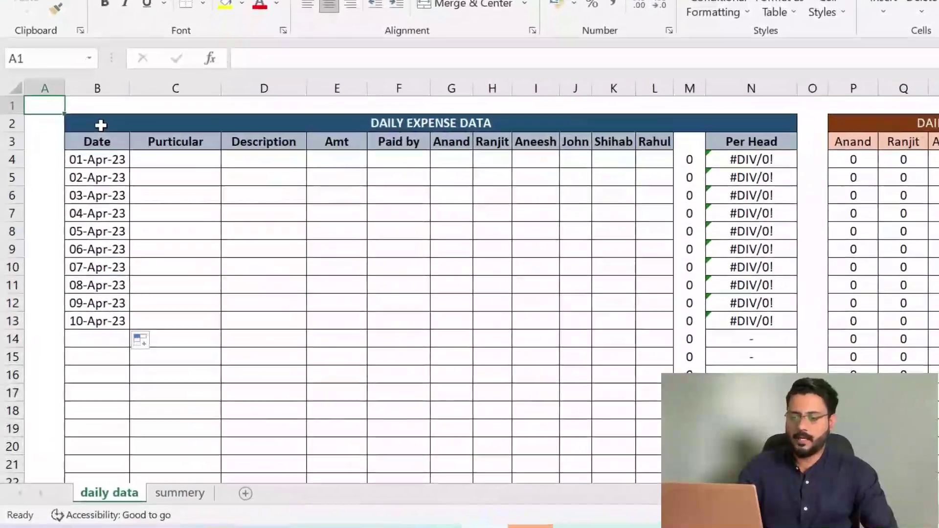
click(101, 125)
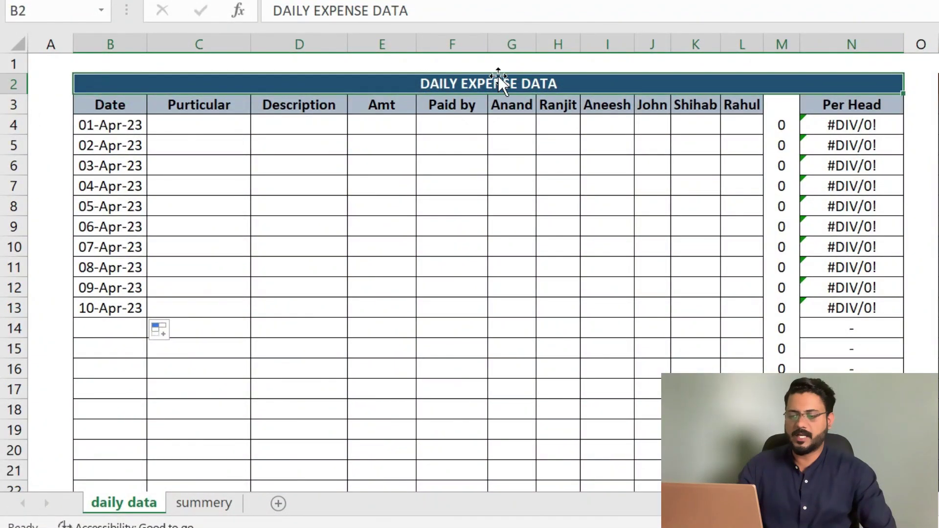
click(938, 84)
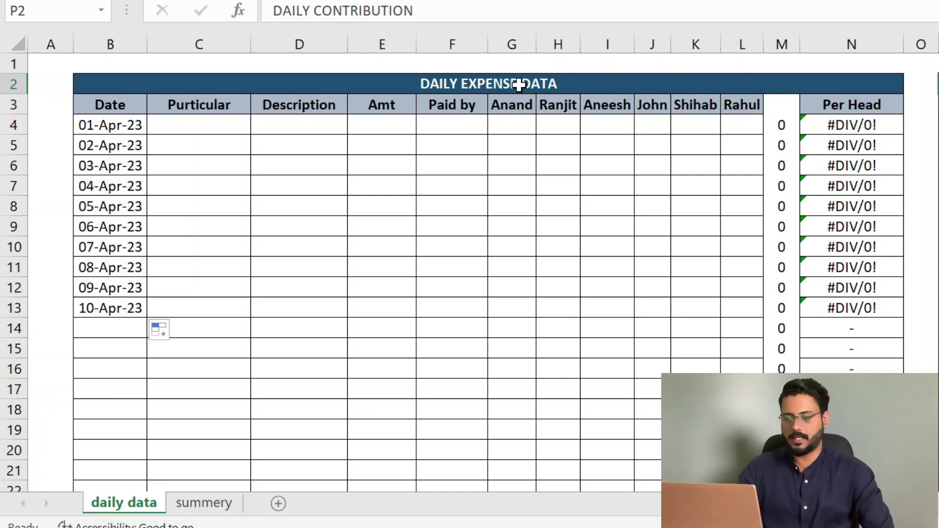
click(519, 85)
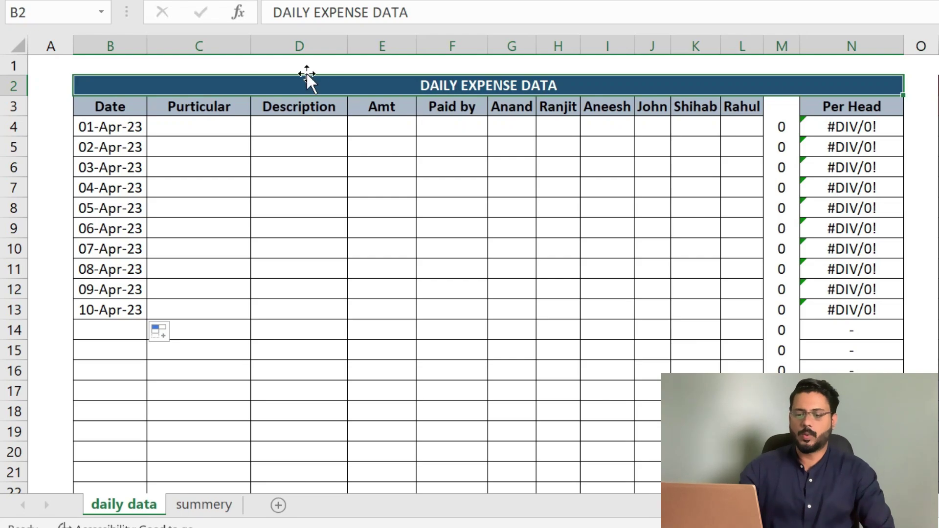
click(124, 107)
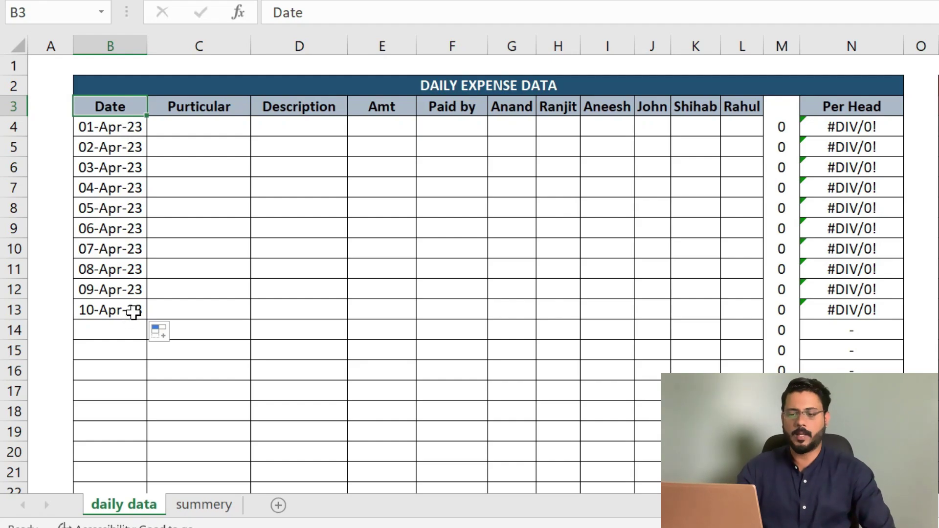
Examine the category choices in the first Purticular cell and the available data validation commands.
click(206, 126)
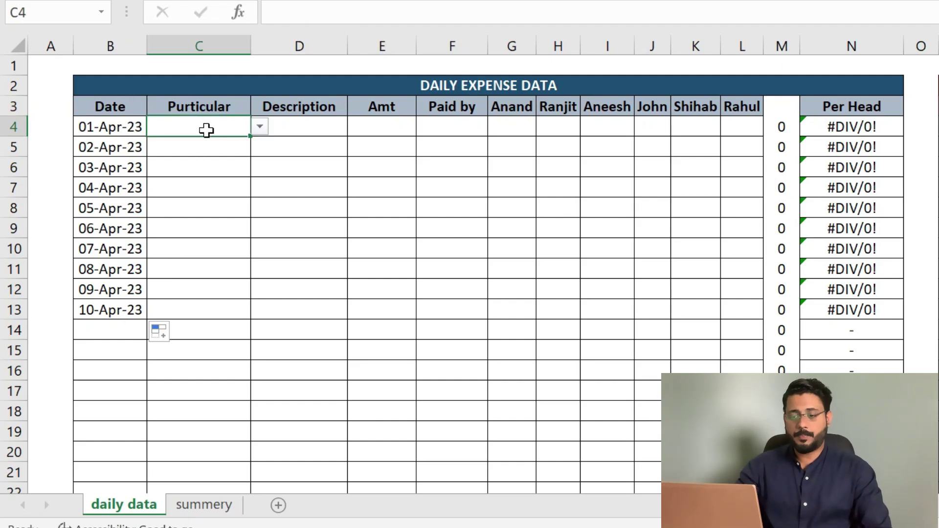
click(260, 127)
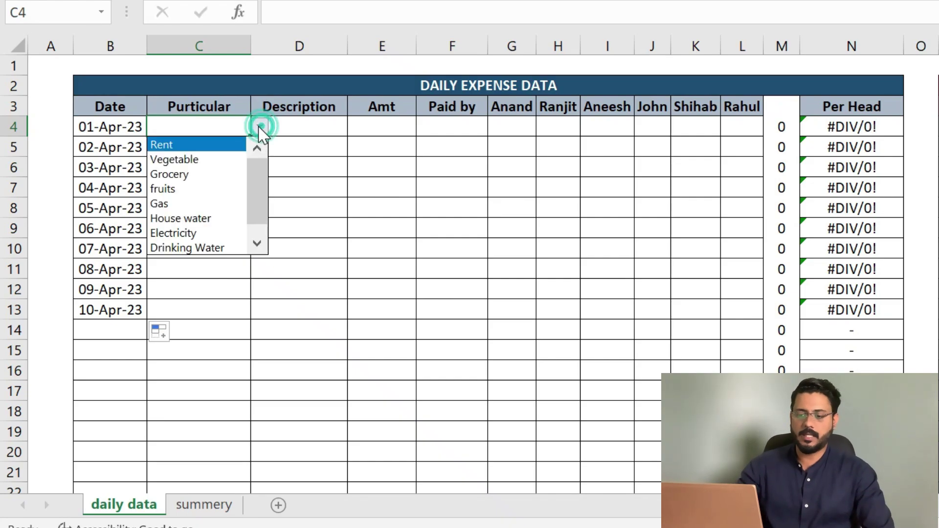
click(298, 142)
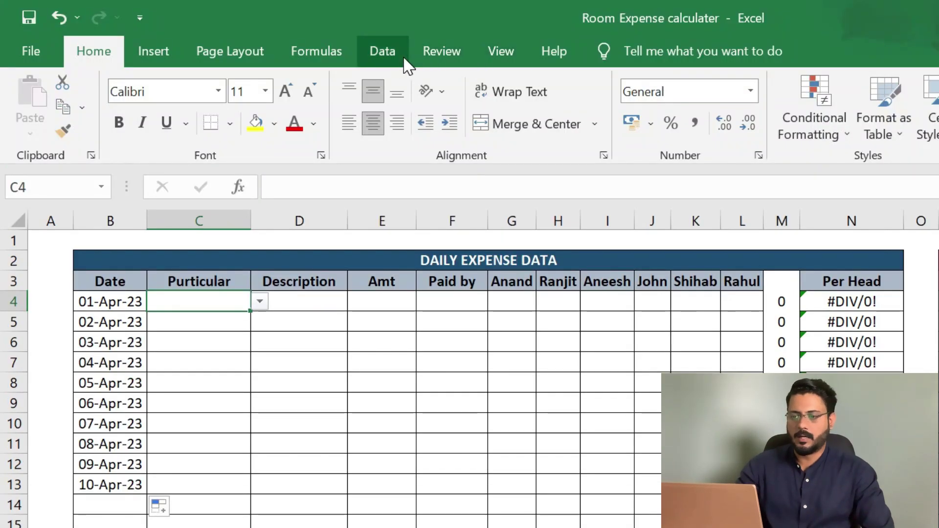
click(388, 54)
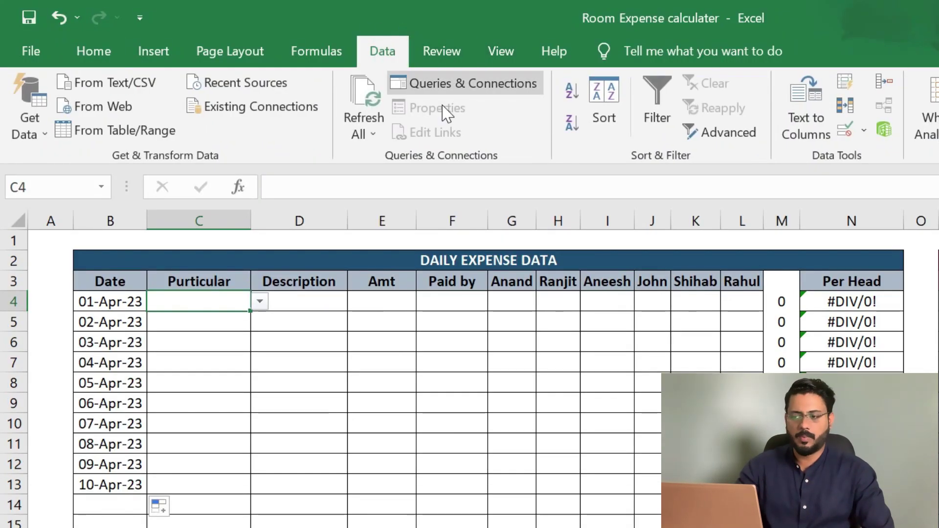
click(864, 130)
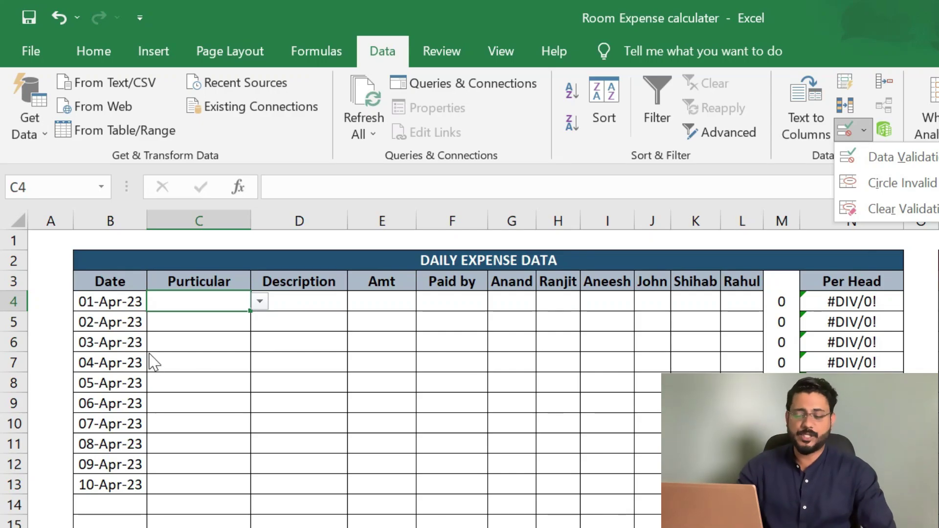
Set the Purticular of the first 01-Apr-23 row to Rent from its list of categories.
click(260, 301)
click(259, 301)
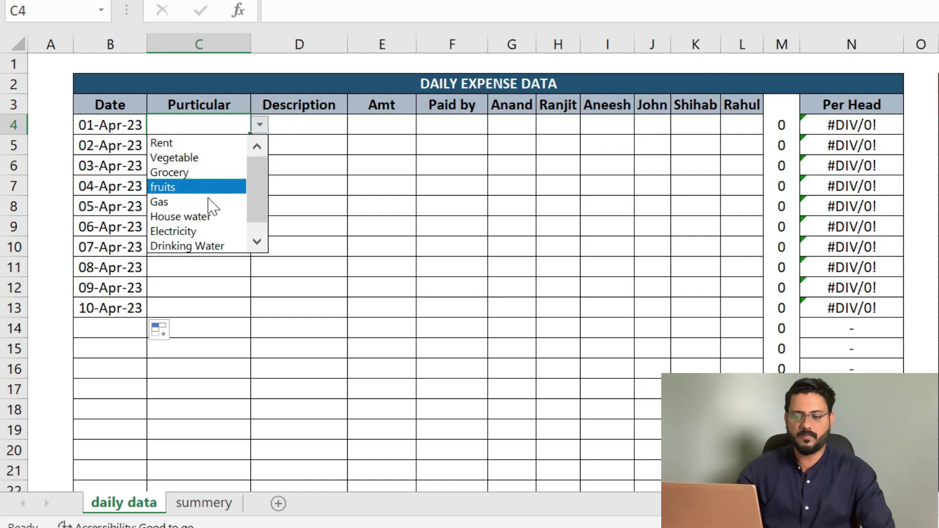
drag(256, 201, 264, 156)
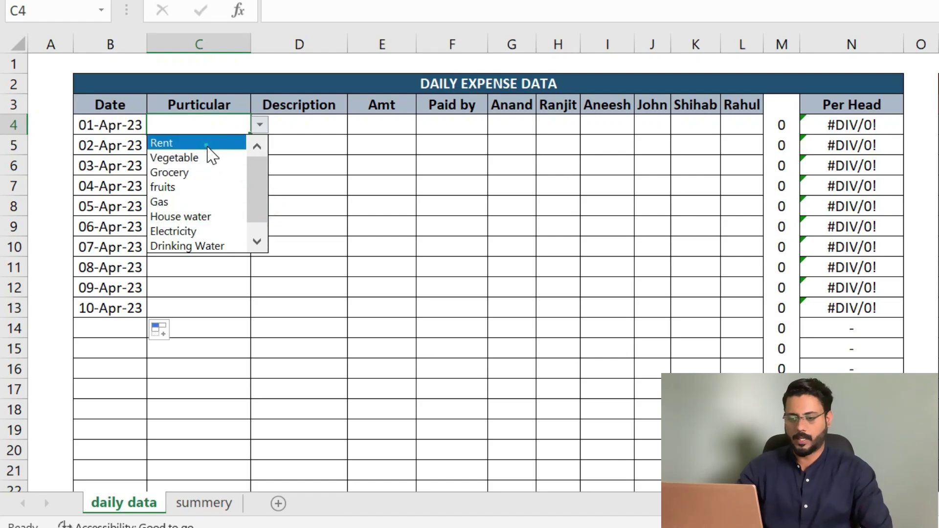
click(208, 145)
Enter 10000 as the amount of the first Rent entry.
click(297, 126)
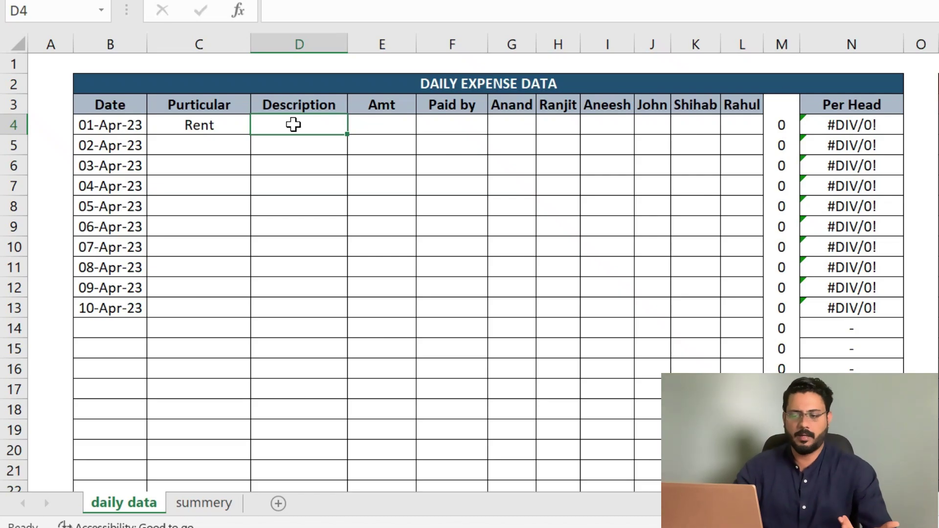
click(397, 119)
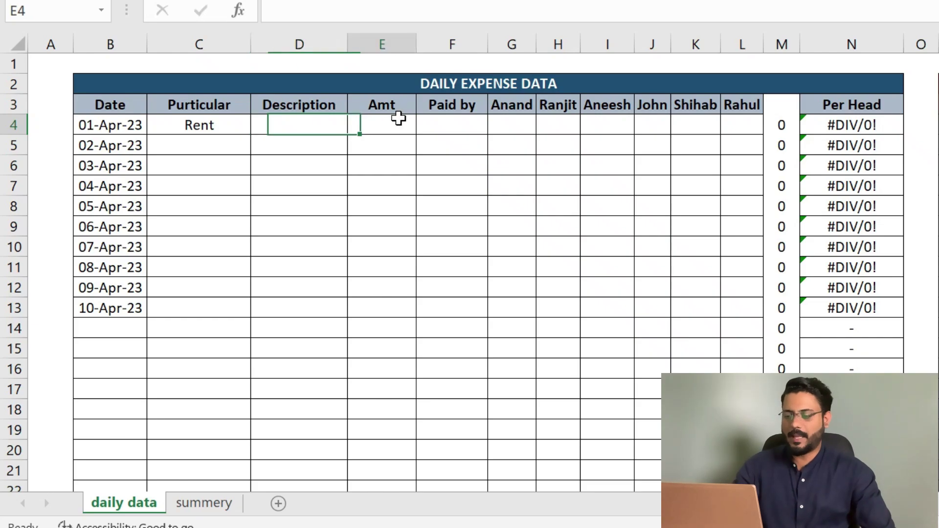
text(1)
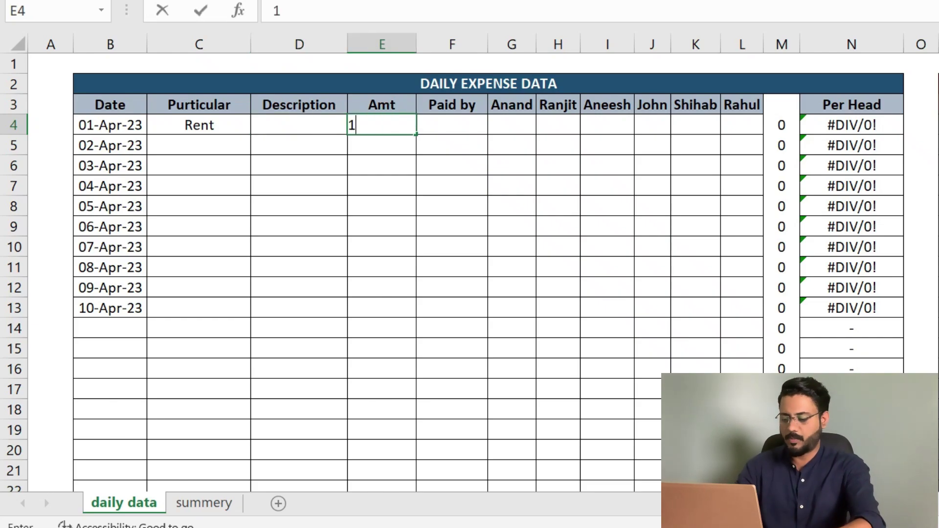
text(0000)
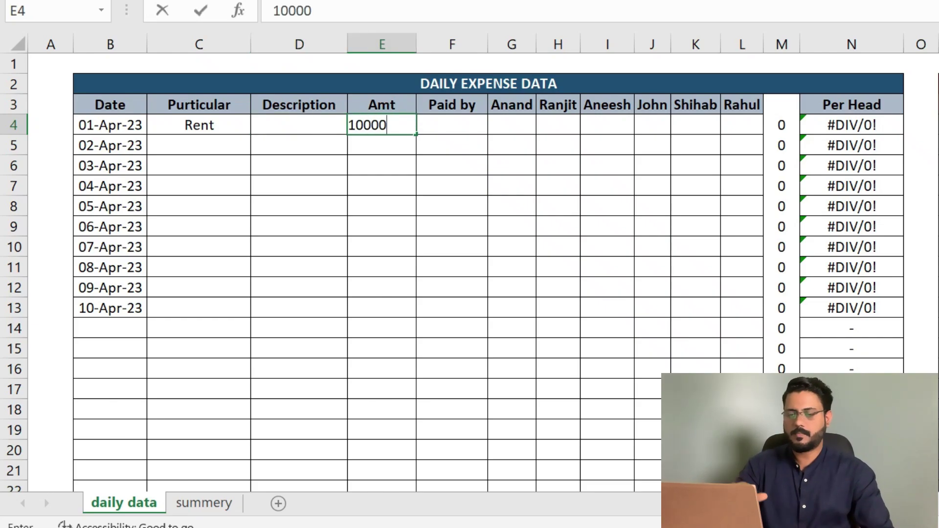
key(Return)
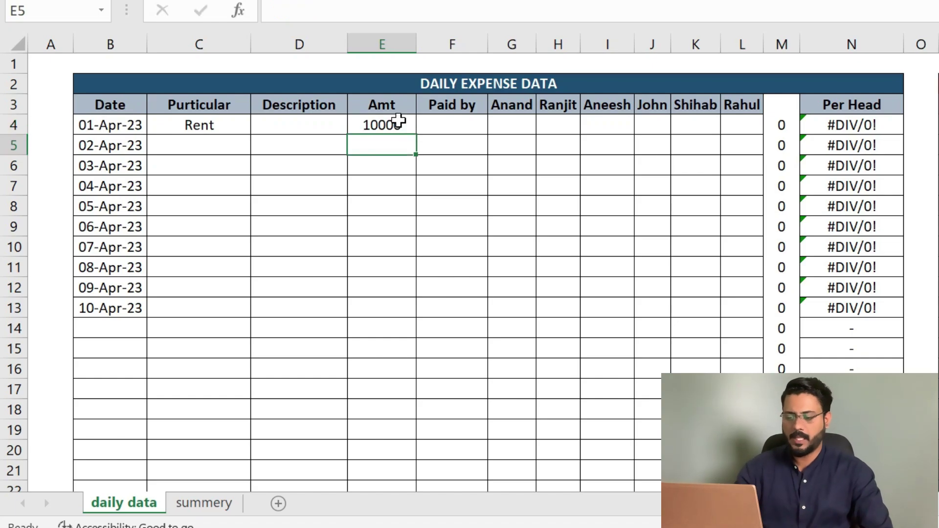
Examine the payer choices available in the Paid by cell of the first Rent entry.
click(451, 128)
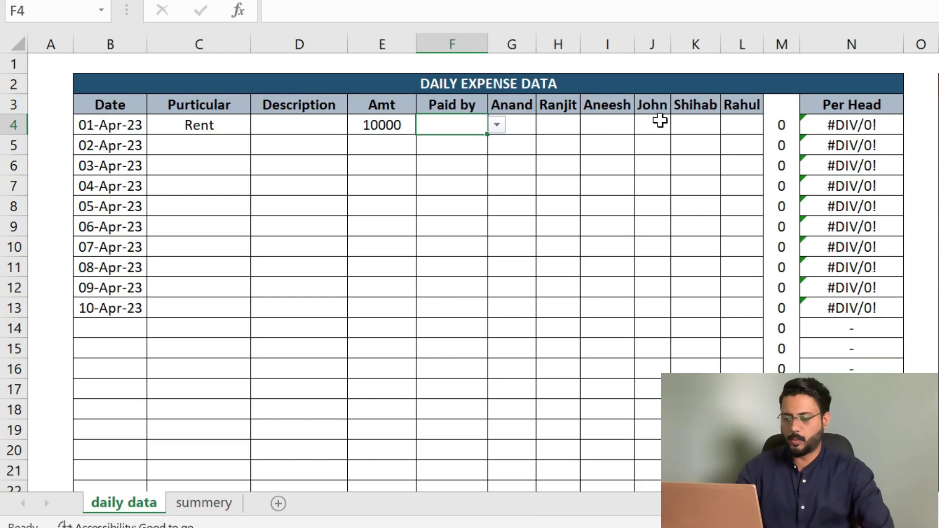
click(497, 125)
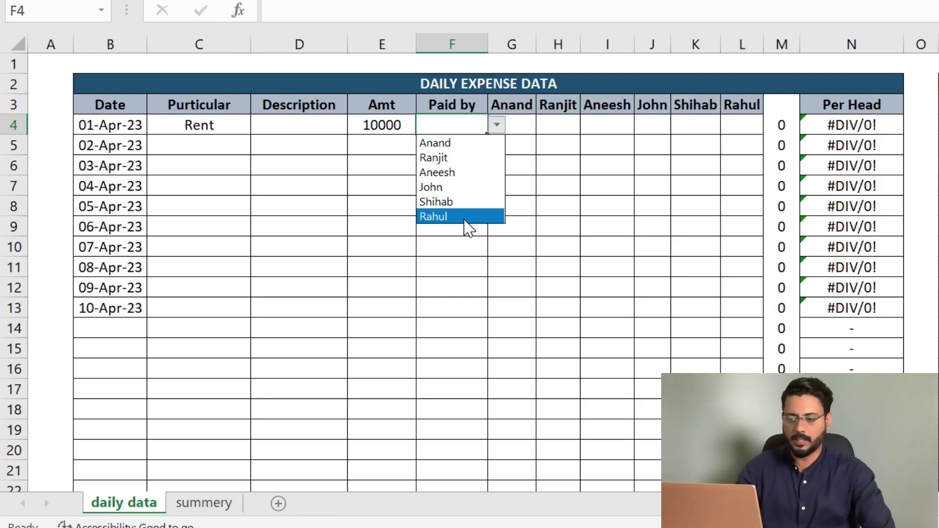
click(384, 128)
click(384, 127)
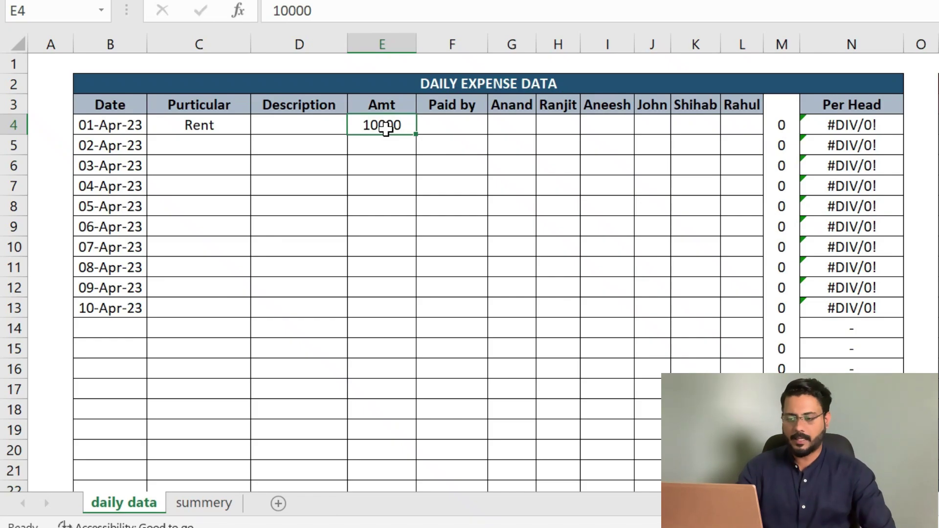
Set the Purticular of the second expense row to Rent.
click(216, 142)
click(256, 146)
click(229, 163)
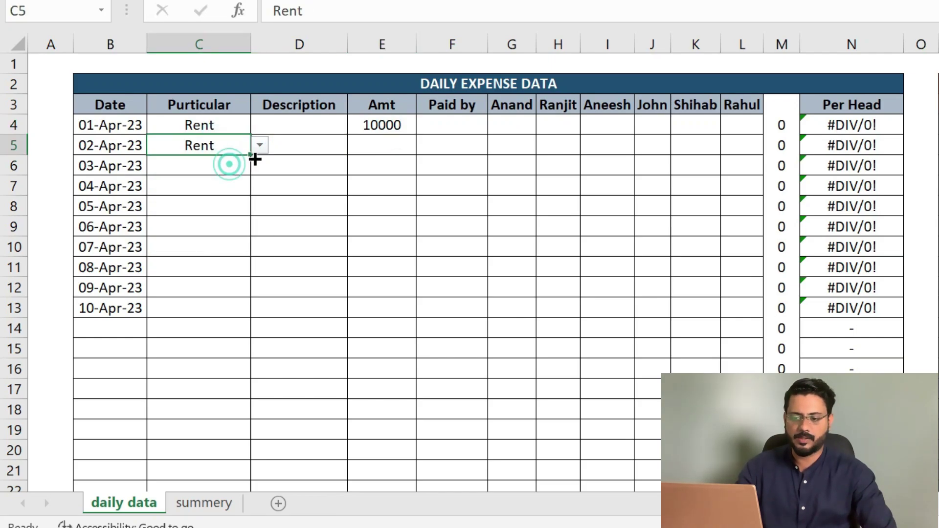
click(293, 147)
Set the amount of the first Rent entry to 6000.
click(392, 145)
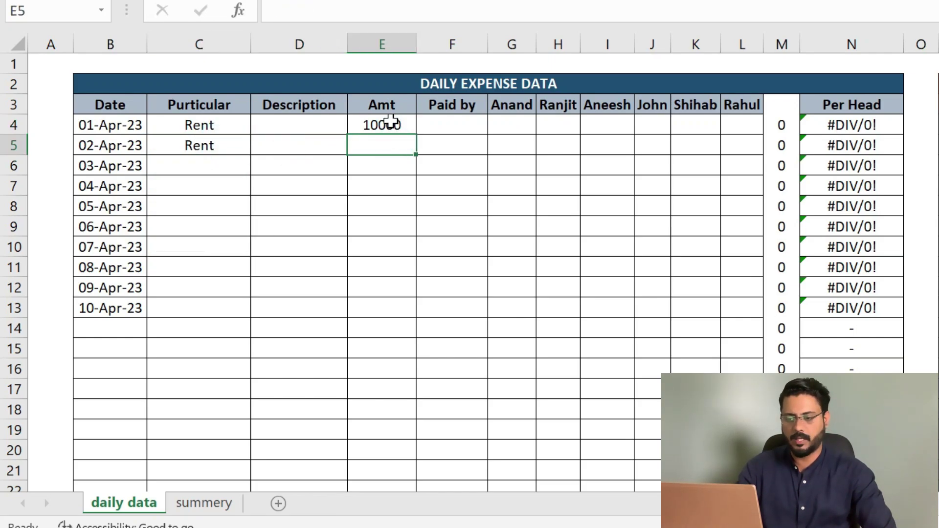
click(386, 122)
text(6)
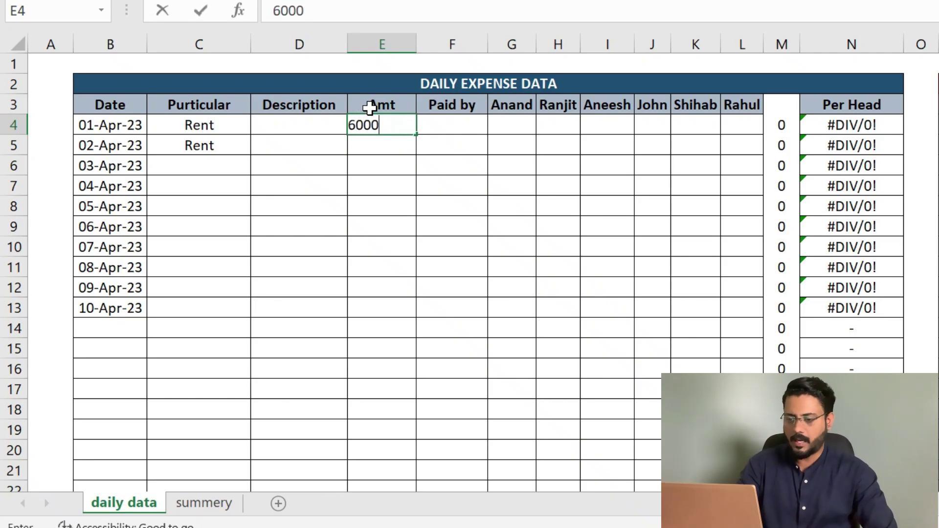
key(Return)
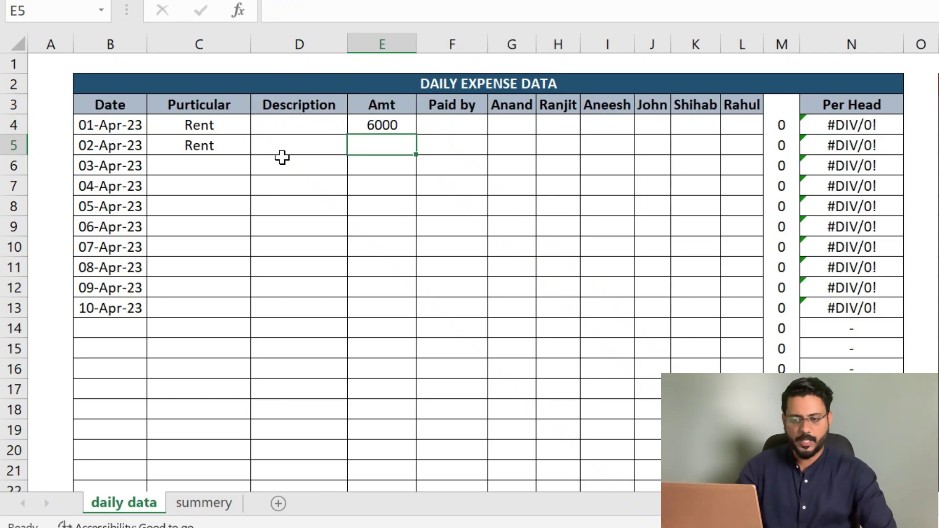
Copy the date 01-Apr-23 from the first Rent row into the second Rent row.
click(112, 146)
click(101, 134)
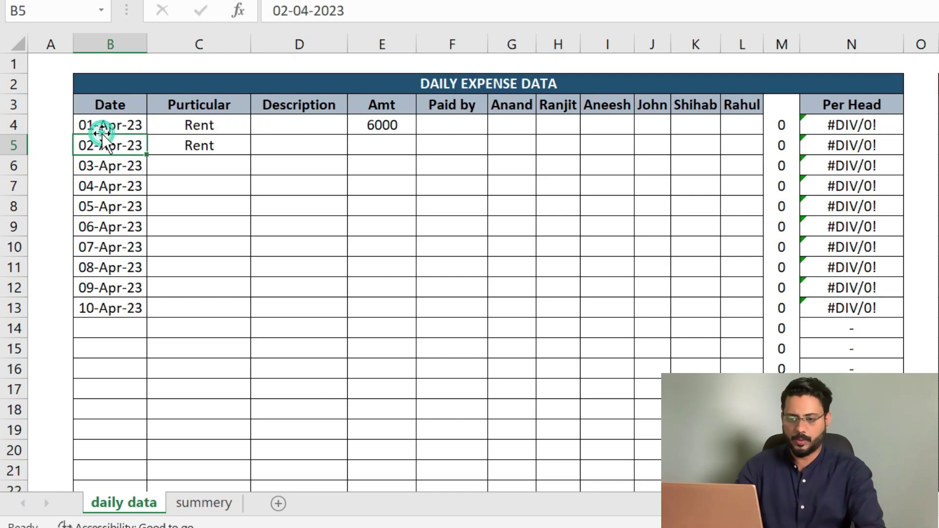
click(100, 127)
key(ctrl+c)
click(111, 149)
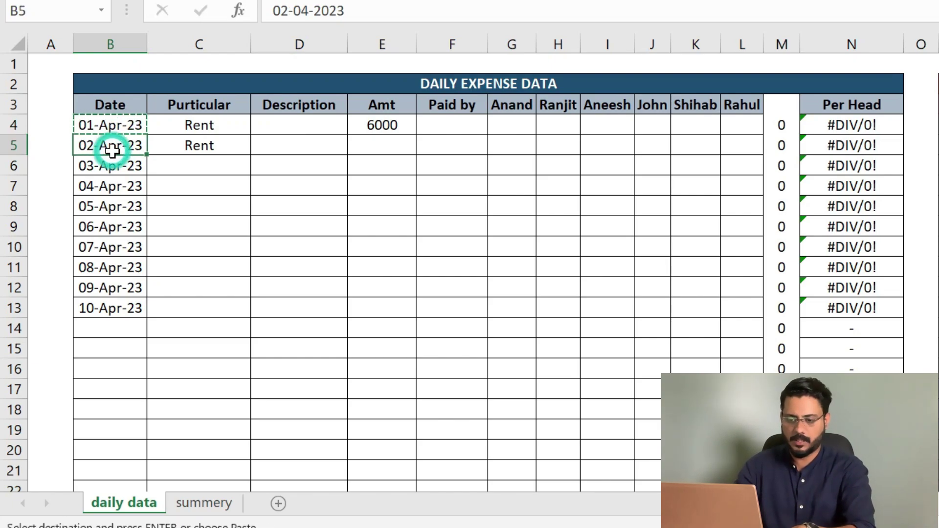
key(ctrl+v)
Enter 4000 as the amount of the second Rent entry.
click(189, 146)
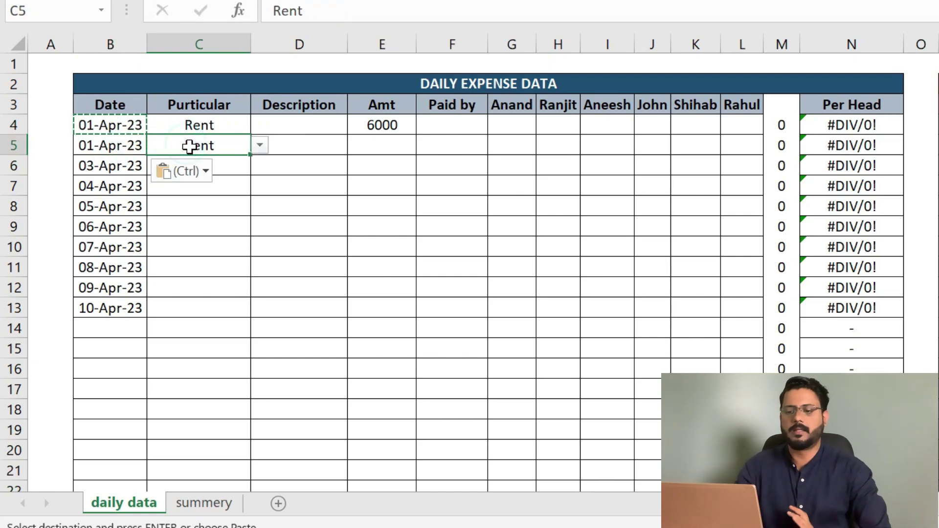
click(376, 145)
text(40)
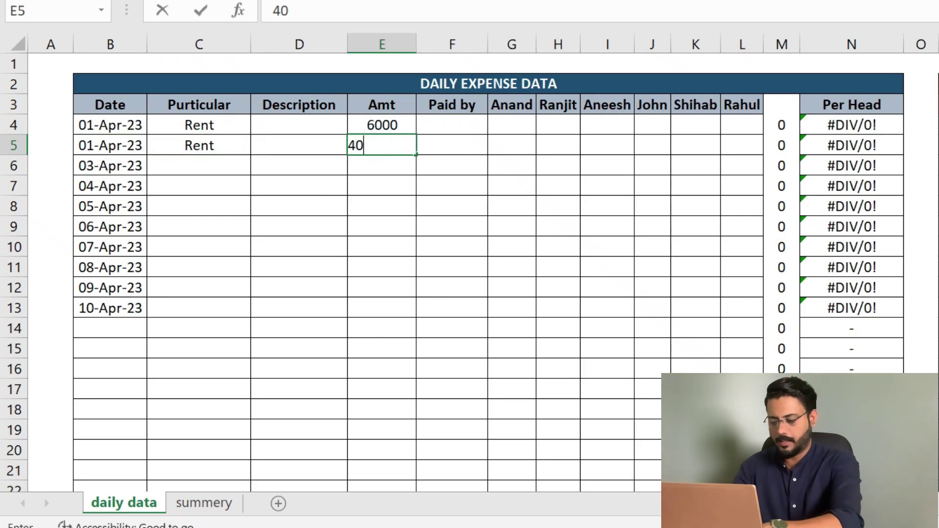
text(00)
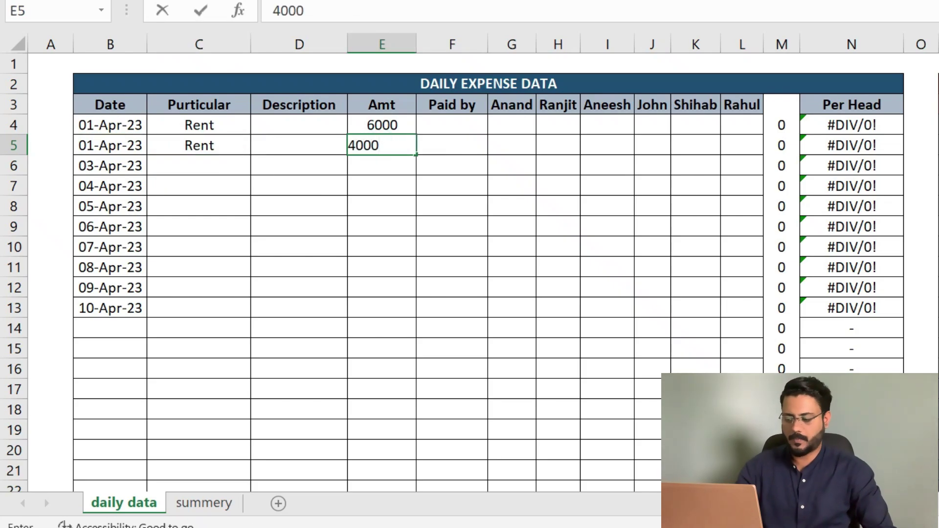
key(Return)
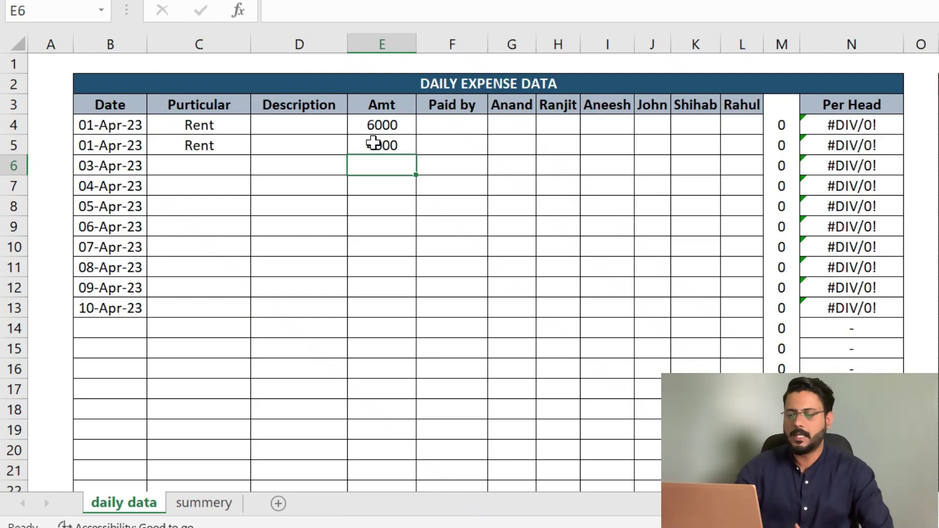
Choose the first listed roommate as payer of the 6000 Rent entry and the second listed roommate for the 4000 entry.
click(445, 128)
click(497, 126)
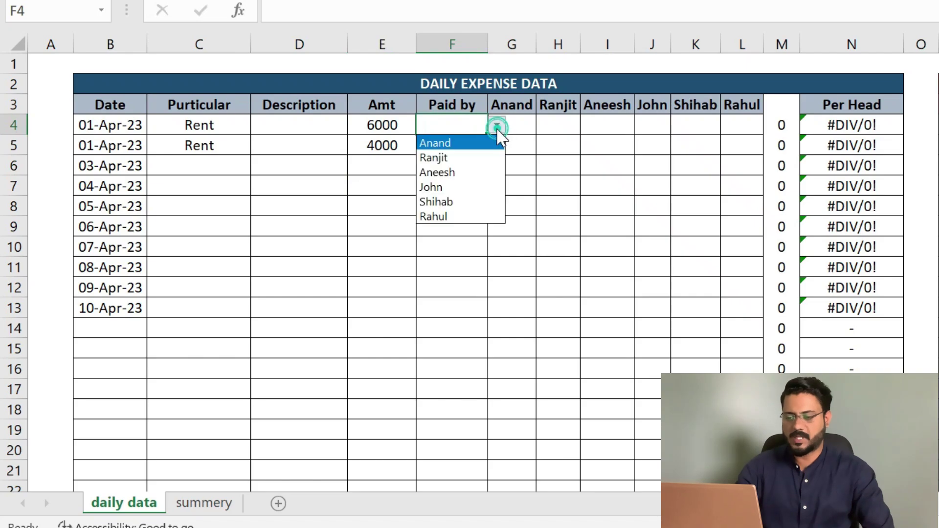
click(465, 141)
click(448, 147)
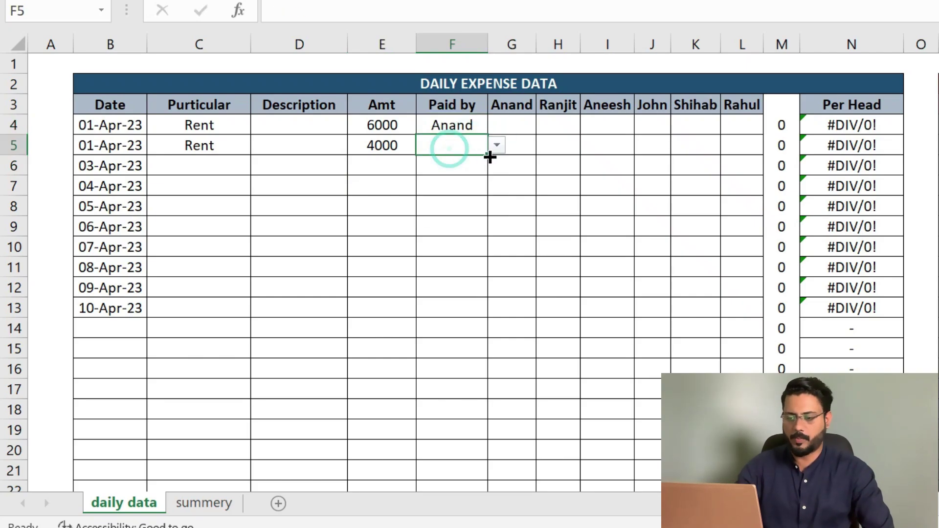
click(497, 145)
click(472, 178)
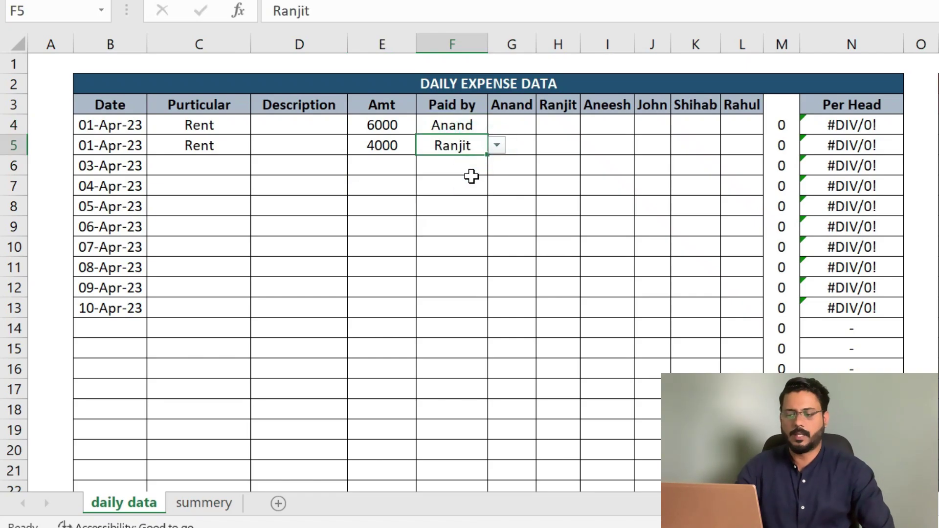
click(473, 183)
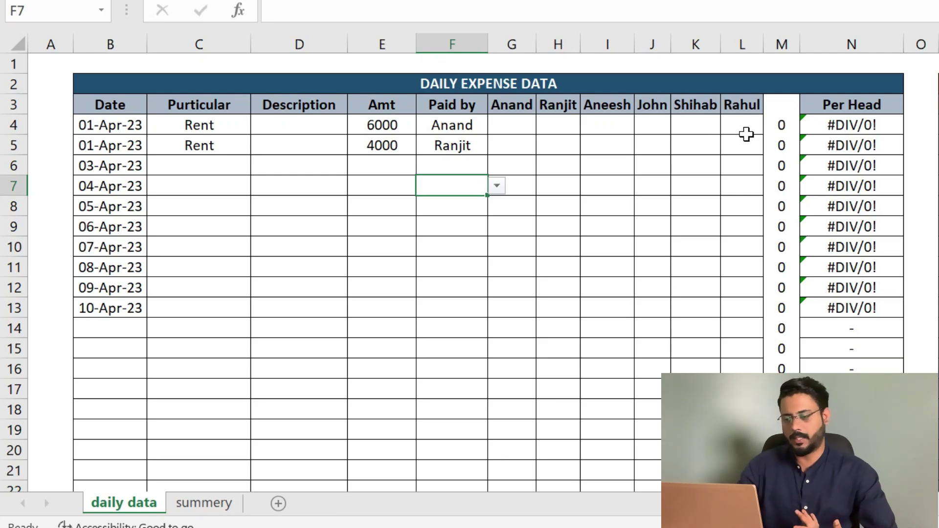
Mark the first three listed roommates as Y for sharing the 6000 Rent entry.
click(515, 122)
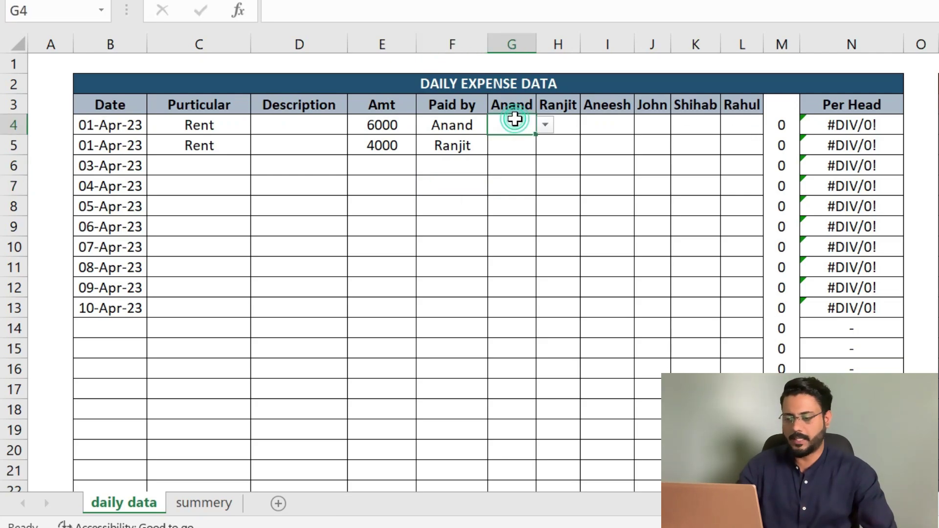
click(545, 125)
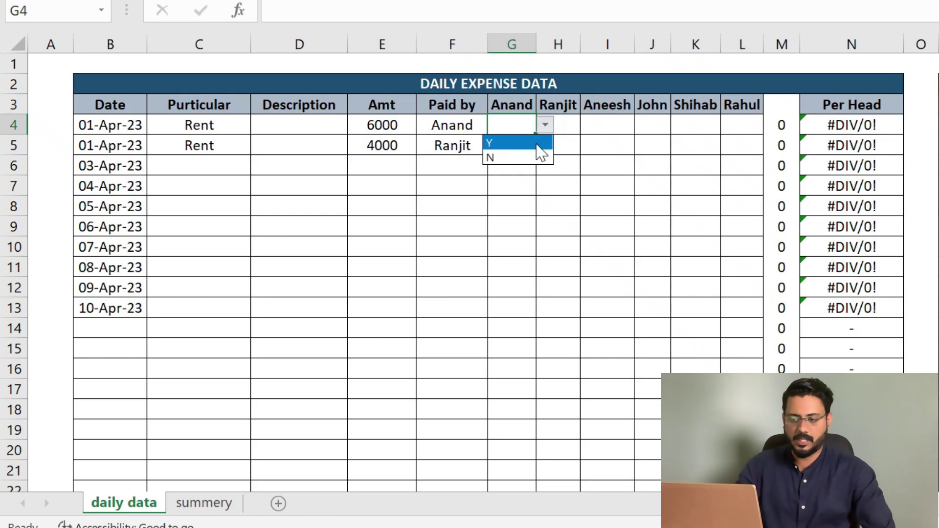
click(519, 144)
click(562, 128)
click(590, 128)
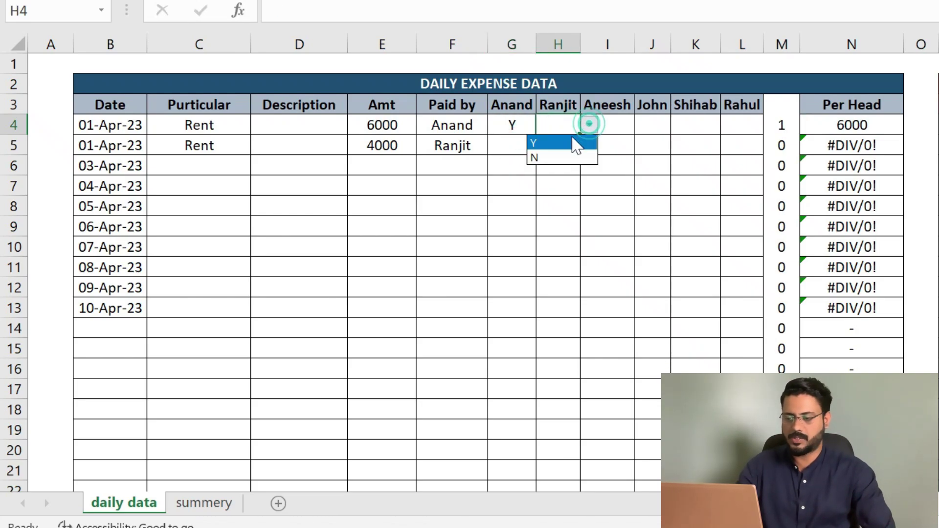
click(565, 143)
click(617, 125)
click(644, 127)
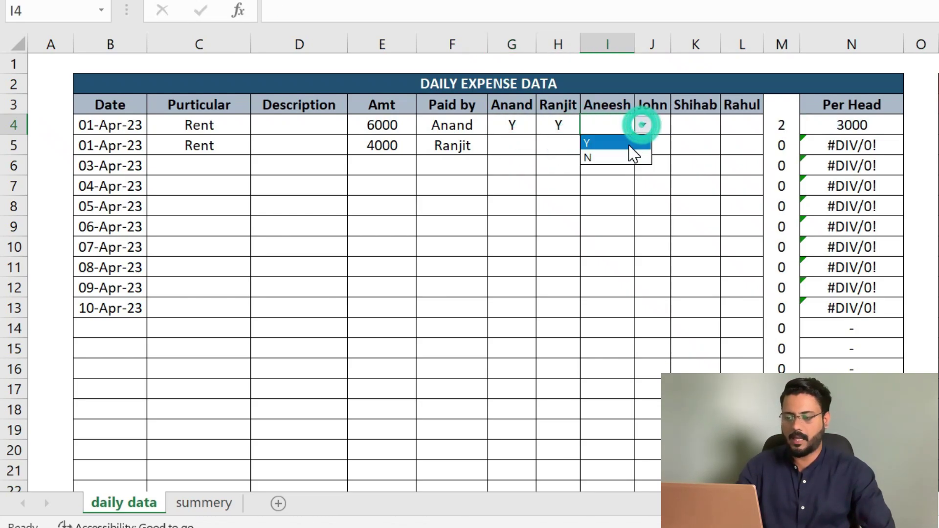
click(623, 142)
Mark the last three listed roommates as Y for sharing the 6000 Rent entry.
click(658, 128)
click(678, 127)
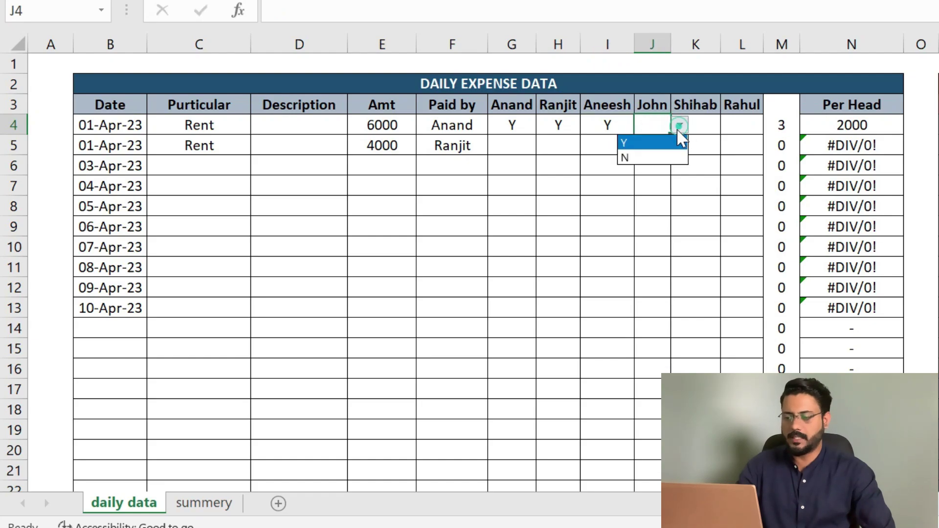
click(655, 143)
click(719, 126)
click(729, 125)
click(704, 143)
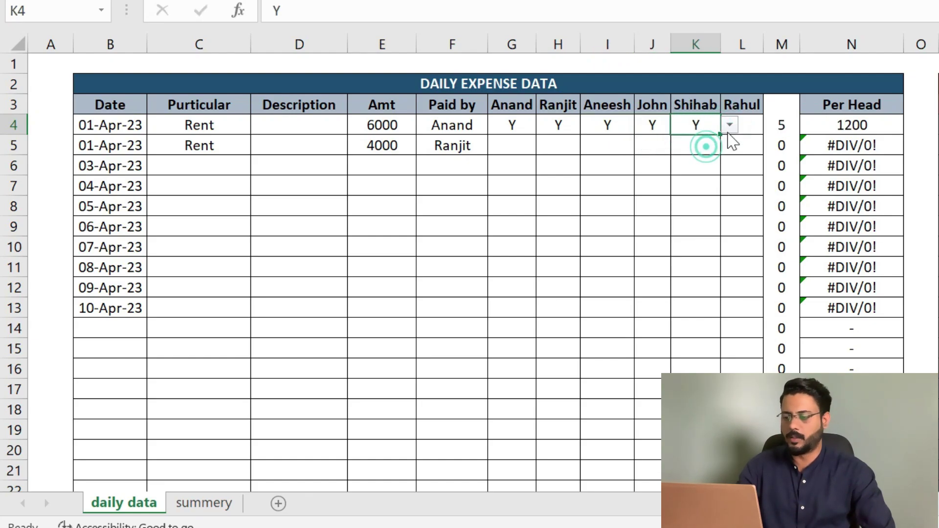
click(747, 126)
click(772, 126)
click(740, 143)
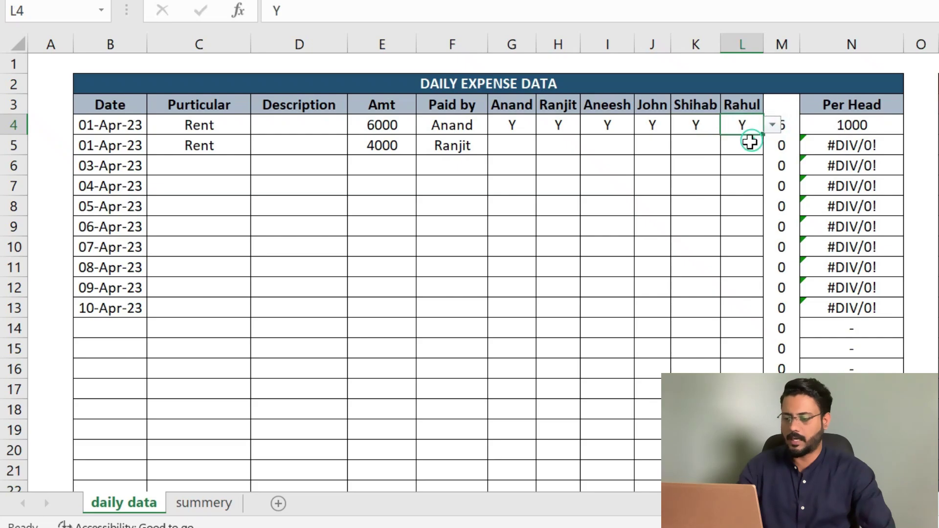
Mark all six roommates as Y for sharing the 4000 Rent entry.
click(517, 145)
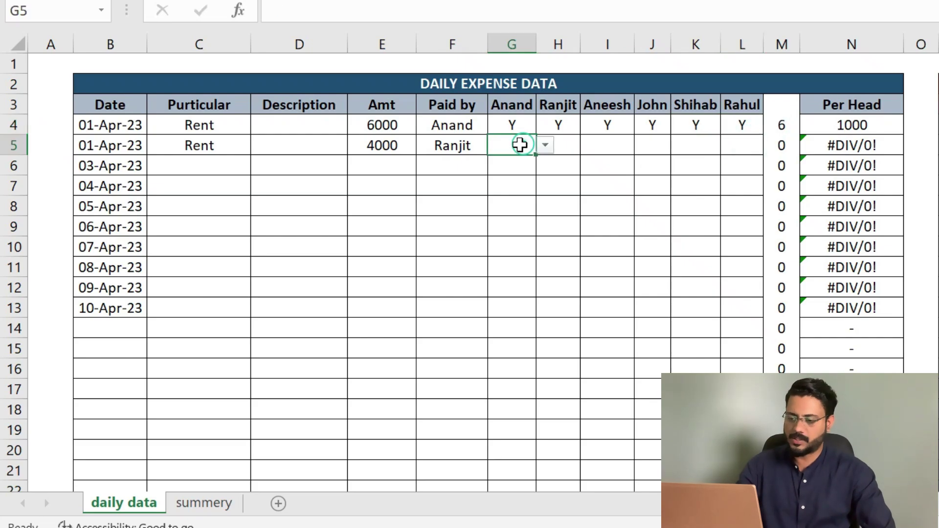
click(545, 145)
click(538, 161)
click(569, 147)
click(593, 145)
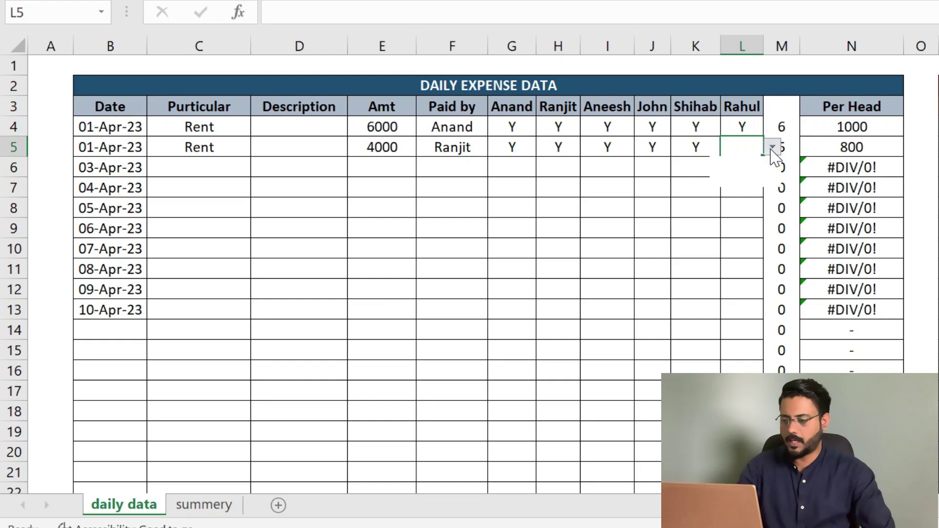
click(771, 145)
click(739, 162)
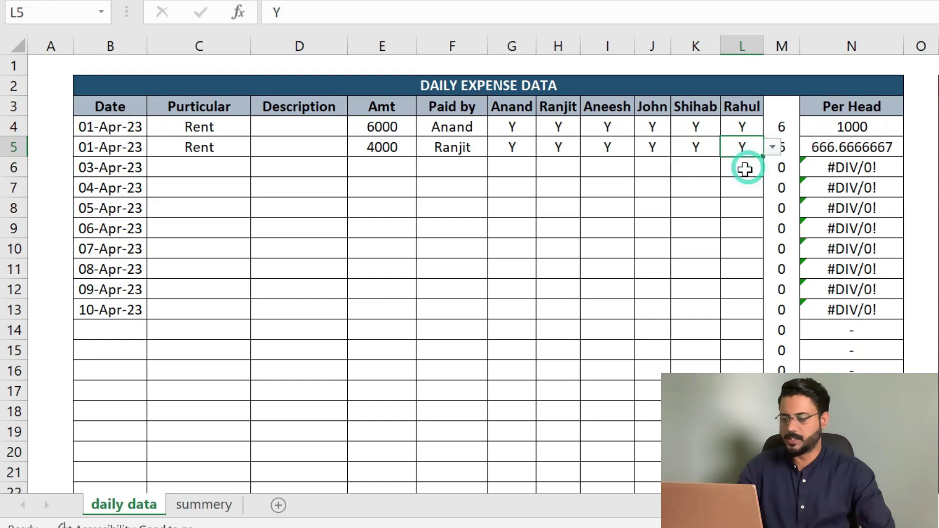
click(715, 166)
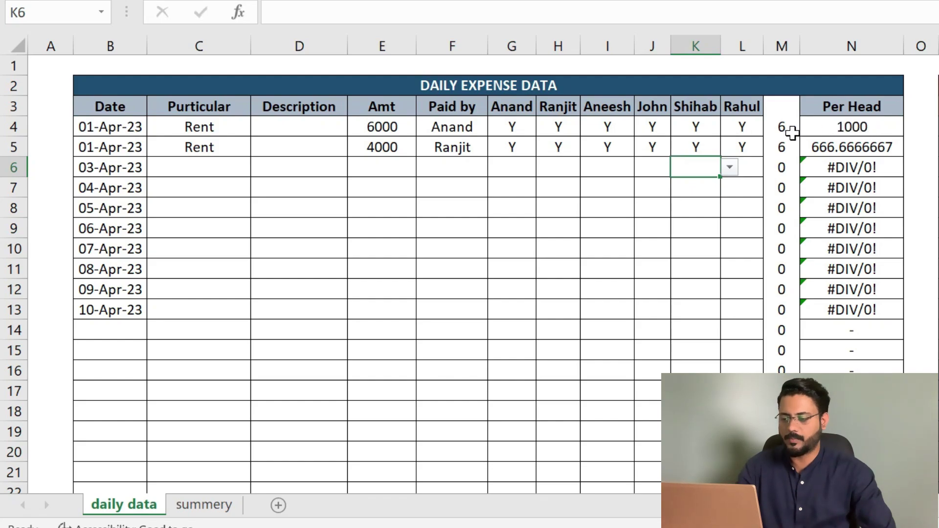
Inspect the sharer count, Per Head and first roommate's Daily Contribution formulas of the 6000 Rent entry.
click(781, 128)
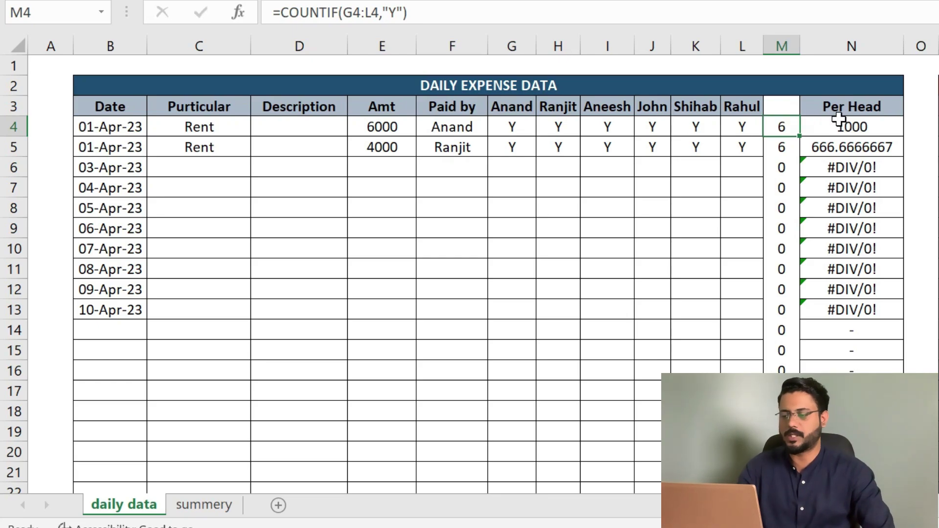
click(846, 125)
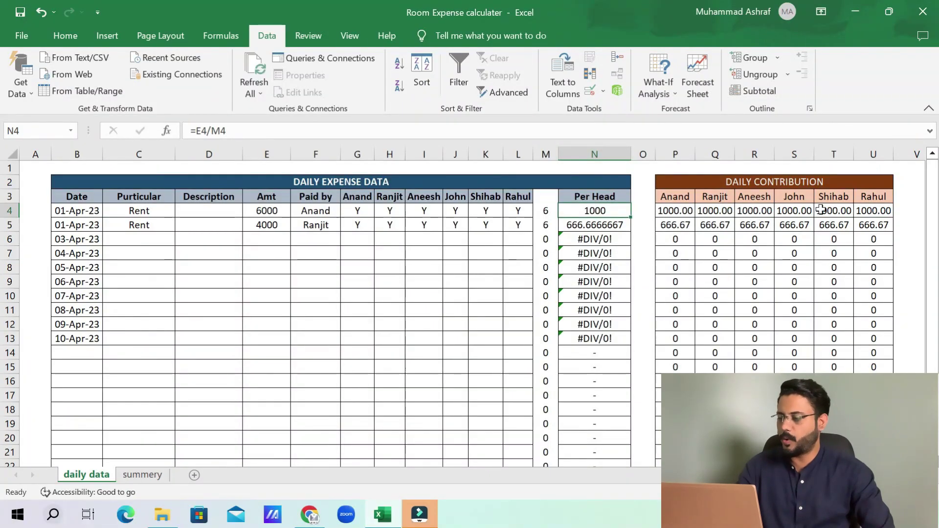
click(674, 210)
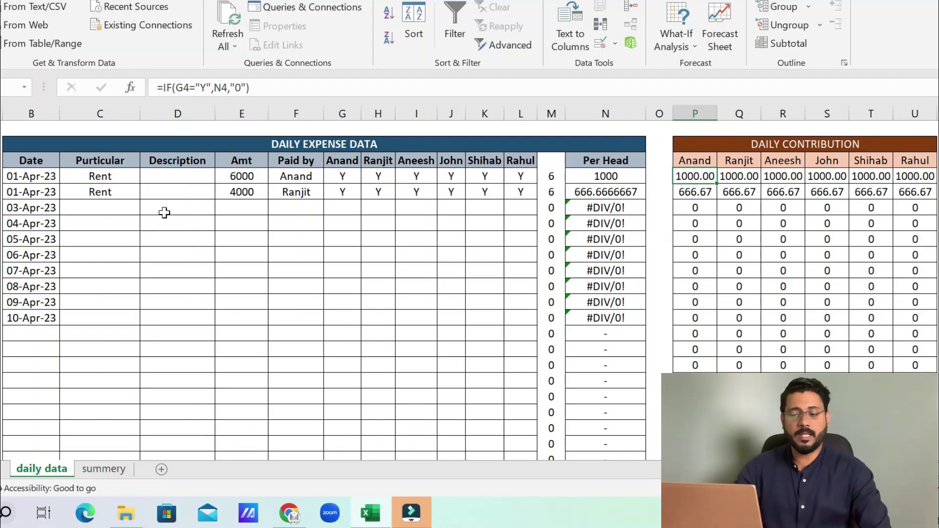
Set the 03-Apr-23 entry's category to Vegetable and its description to veg.
click(123, 204)
click(147, 207)
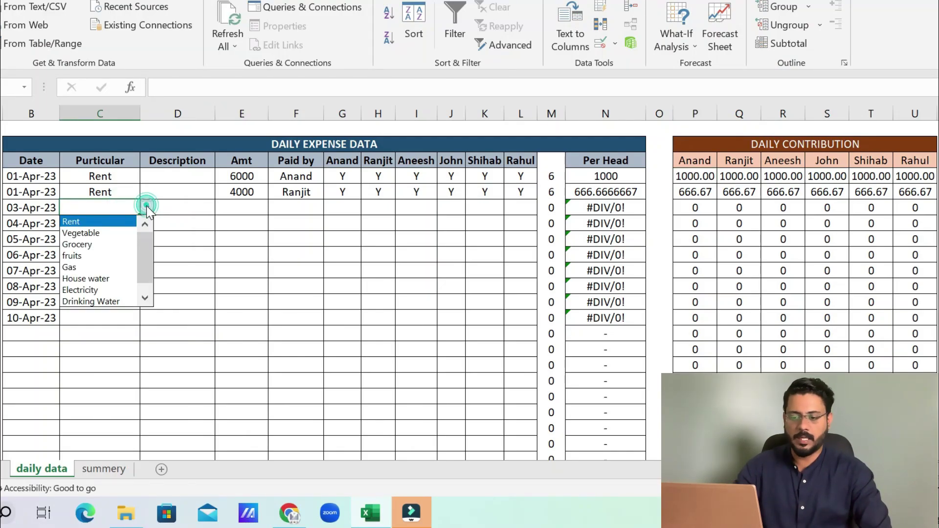
click(108, 234)
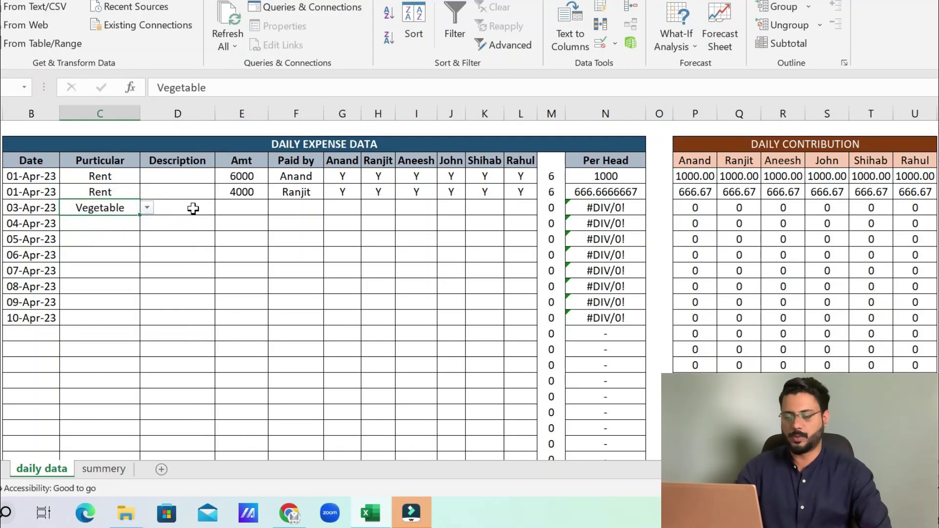
click(193, 208)
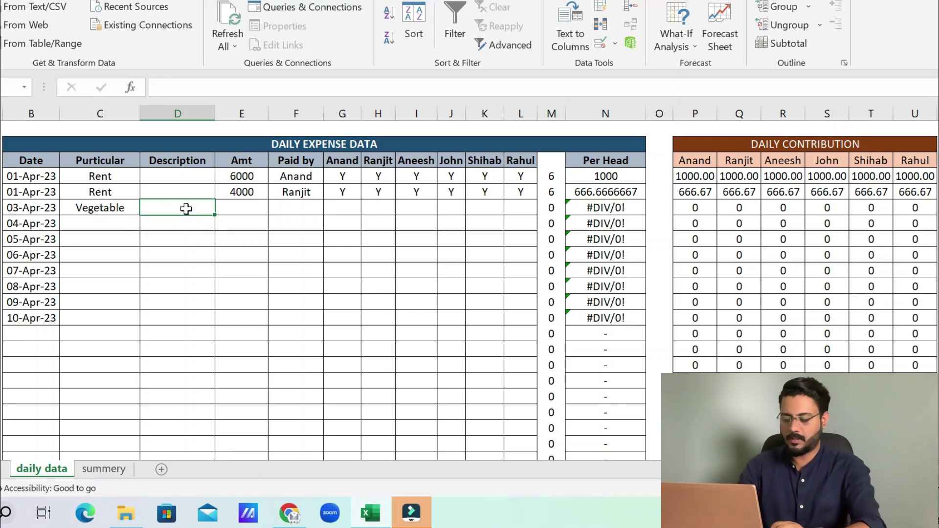
text(veg)
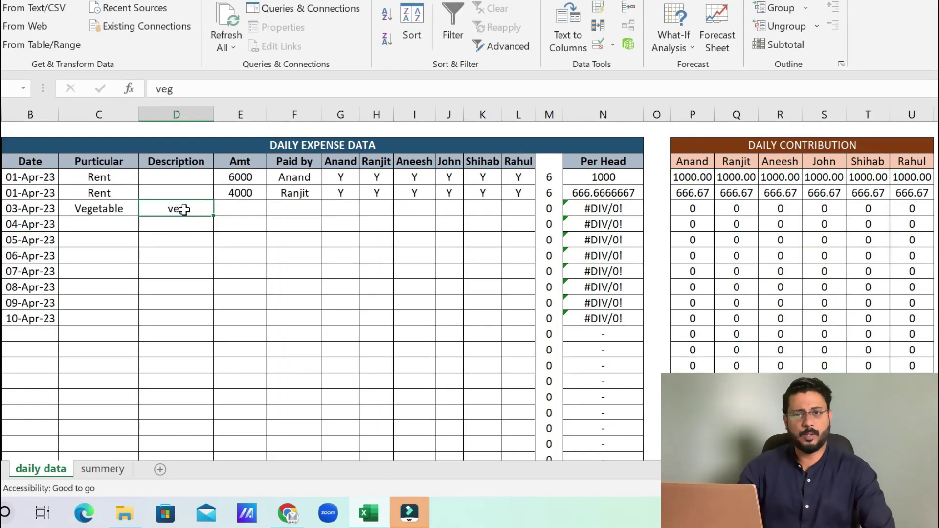
Enter 500 as the Vegetable entry's amount and choose the fourth listed roommate as its payer.
click(231, 210)
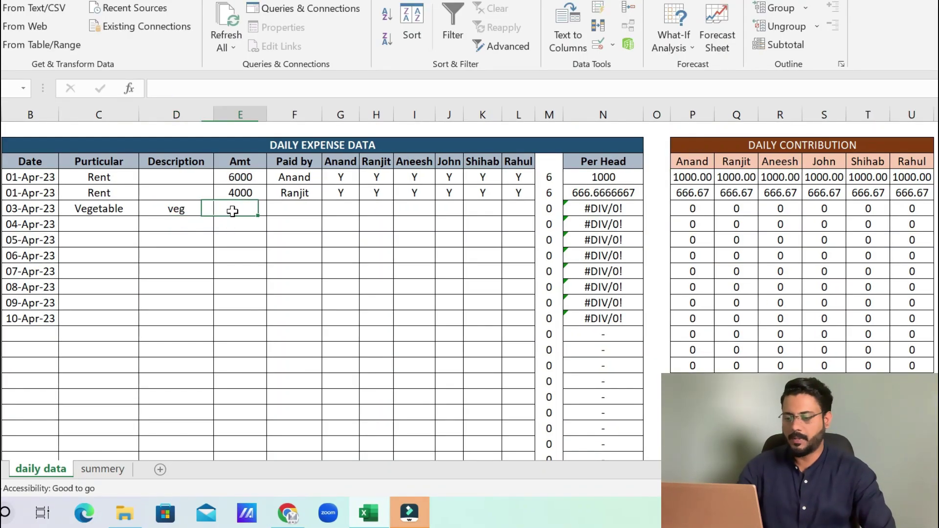
text(500)
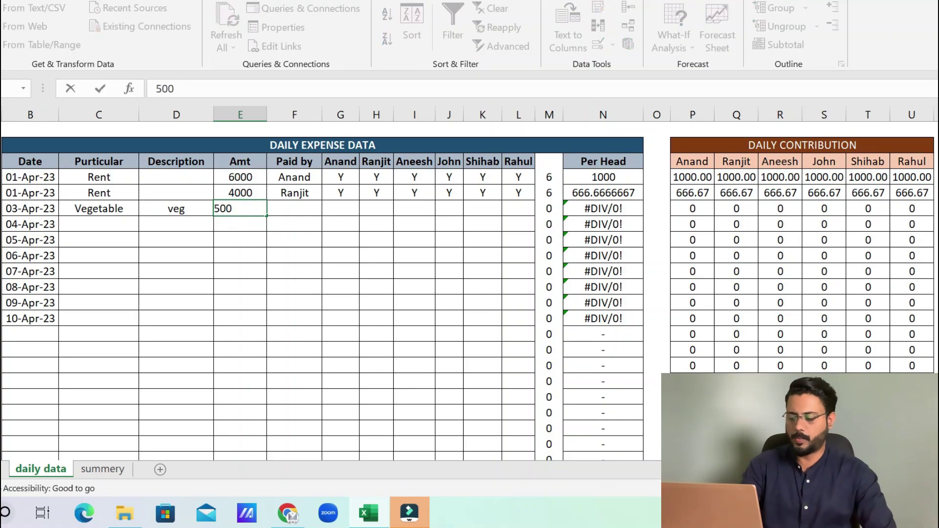
key(Return)
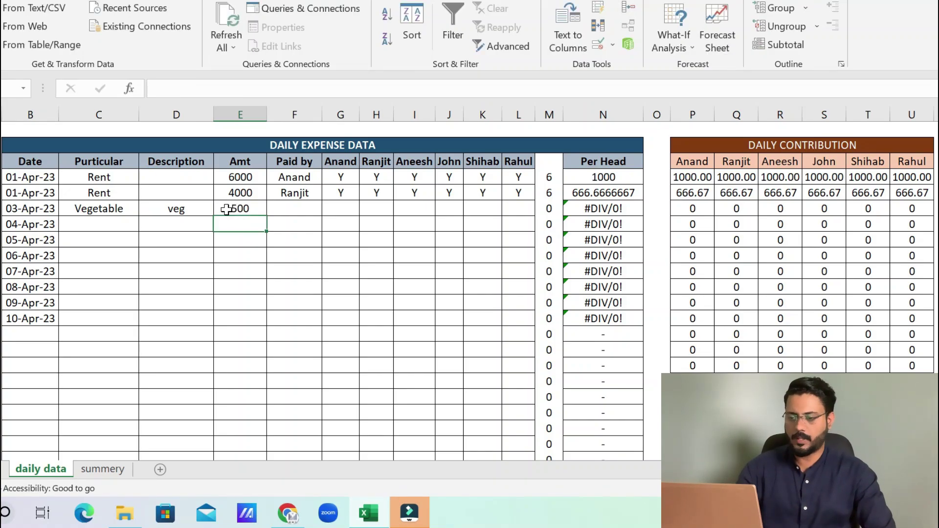
click(285, 209)
click(329, 210)
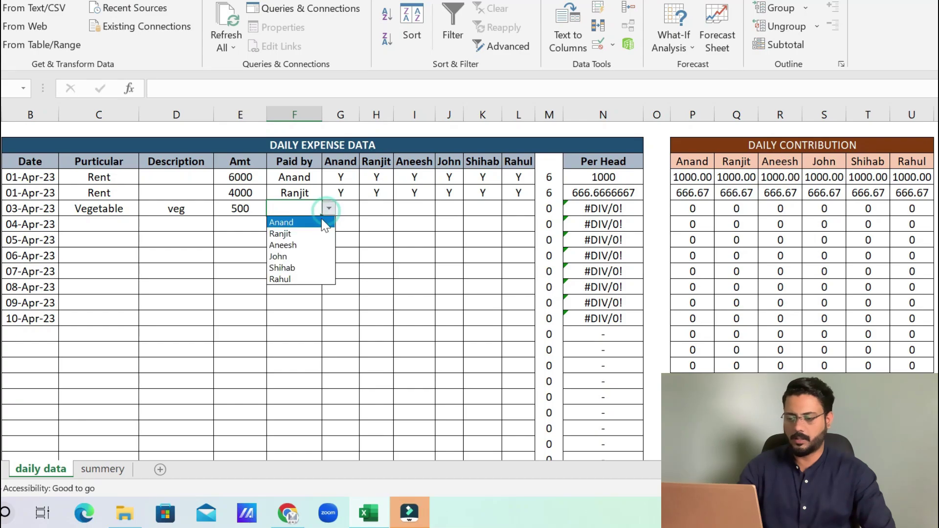
click(311, 257)
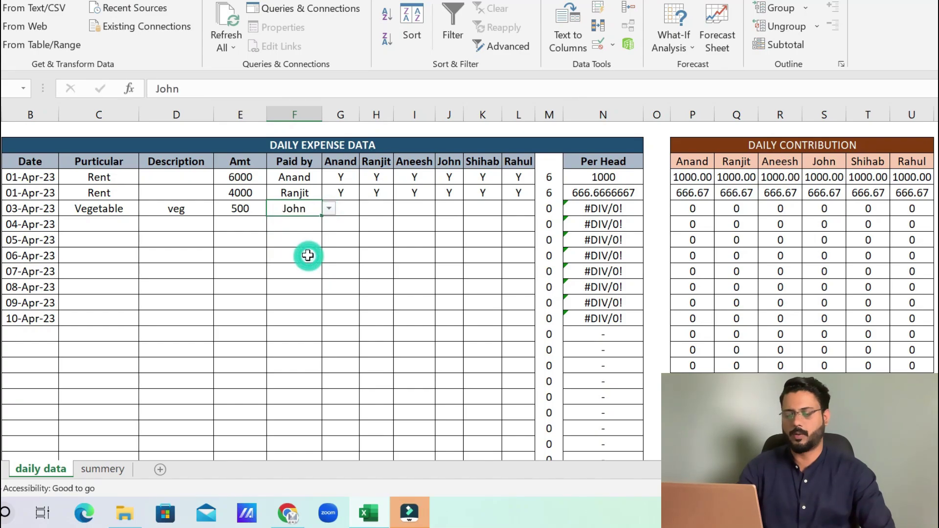
For the Vegetable entry, mark the first two listed roommates as Y and the third as N.
click(342, 209)
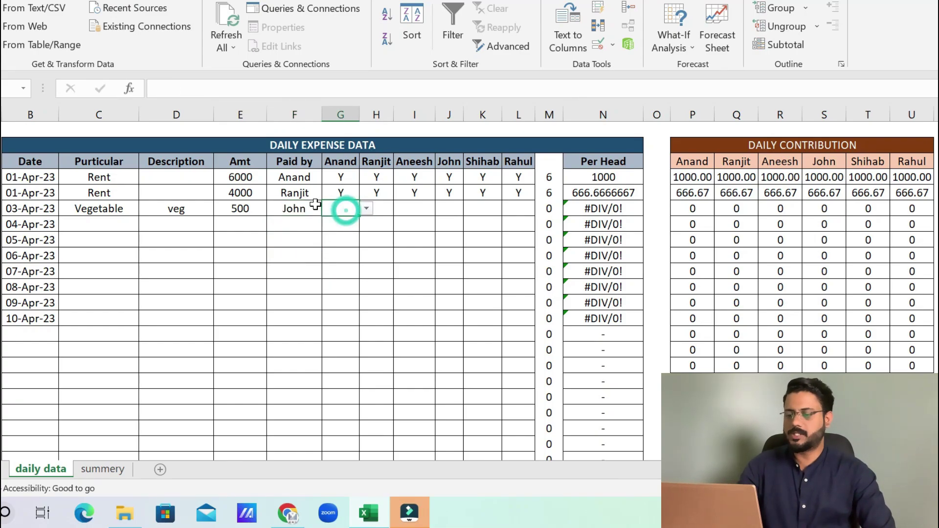
click(366, 209)
click(360, 219)
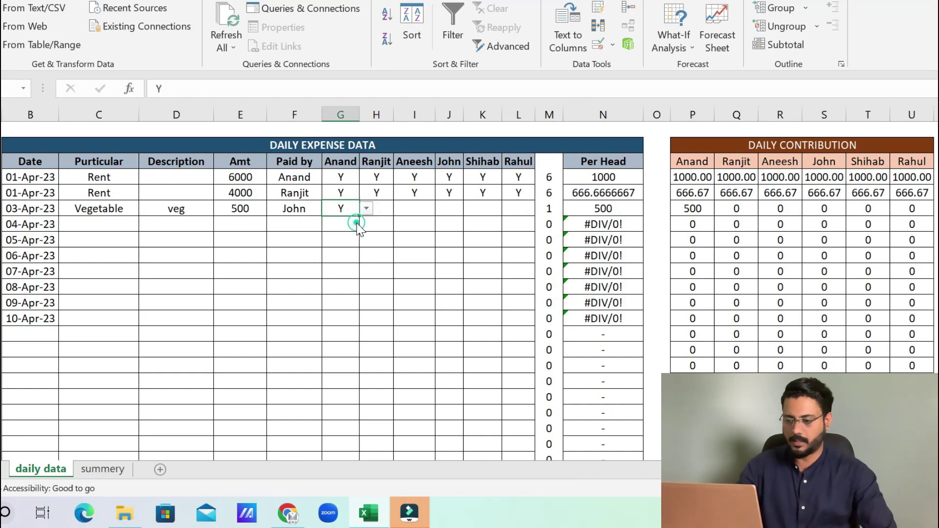
click(387, 208)
click(401, 208)
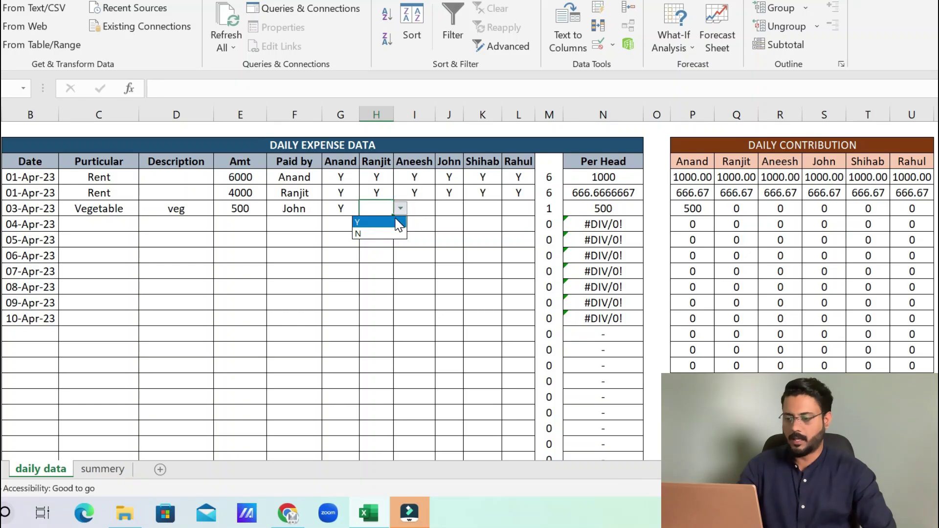
click(398, 219)
click(421, 210)
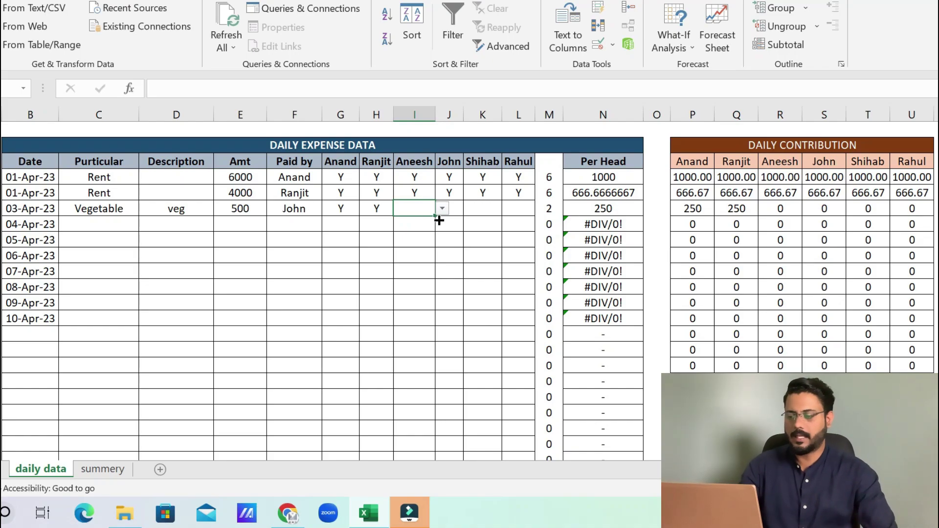
click(442, 209)
click(431, 232)
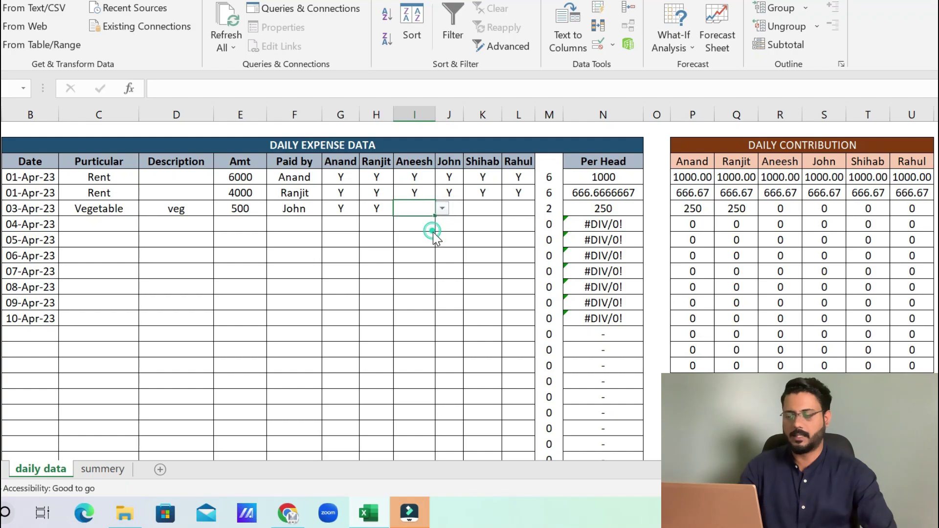
Mark the fourth, fifth and sixth listed roommates as Y for sharing the Vegetable entry.
click(457, 208)
click(470, 209)
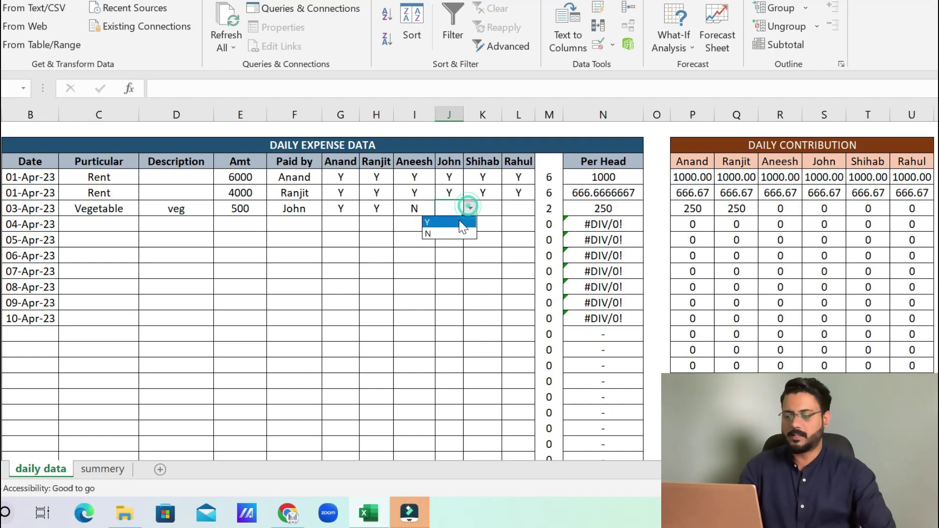
click(456, 225)
click(489, 212)
click(509, 209)
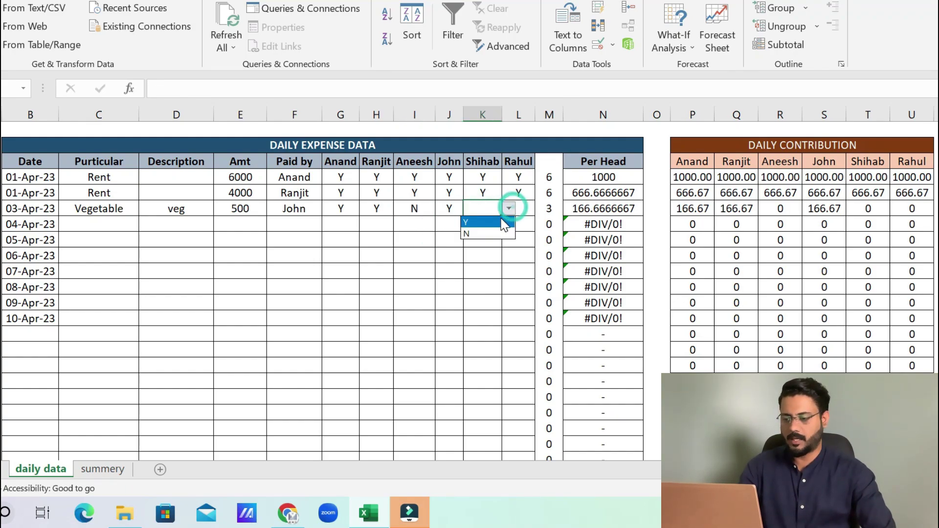
click(500, 219)
click(518, 208)
click(541, 208)
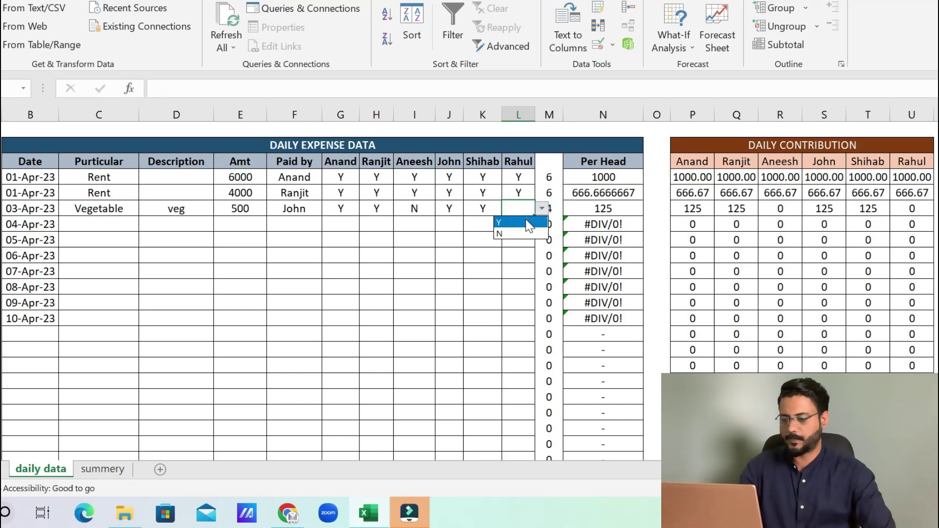
click(519, 221)
Check the Vegetable entry's sharer count, the excluded roommate's mark and the Per Head formula.
click(549, 241)
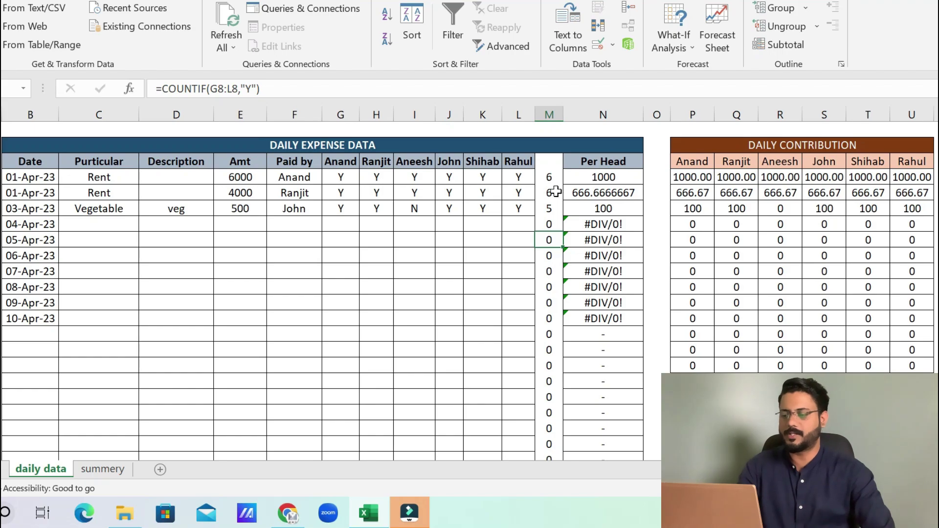
click(549, 212)
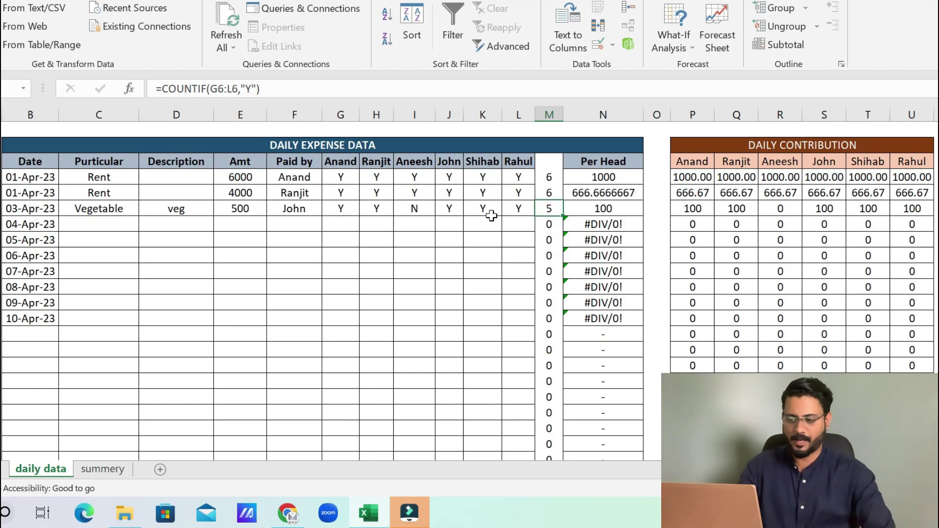
click(418, 208)
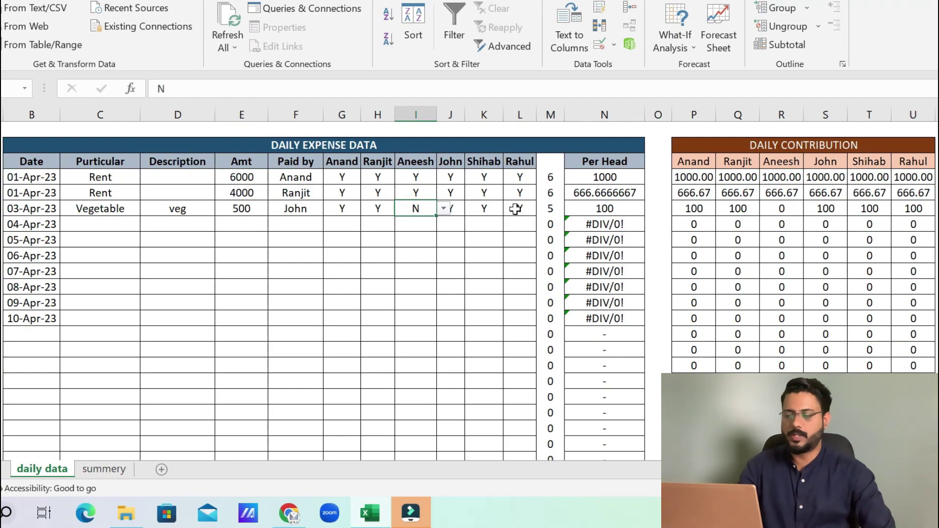
click(582, 210)
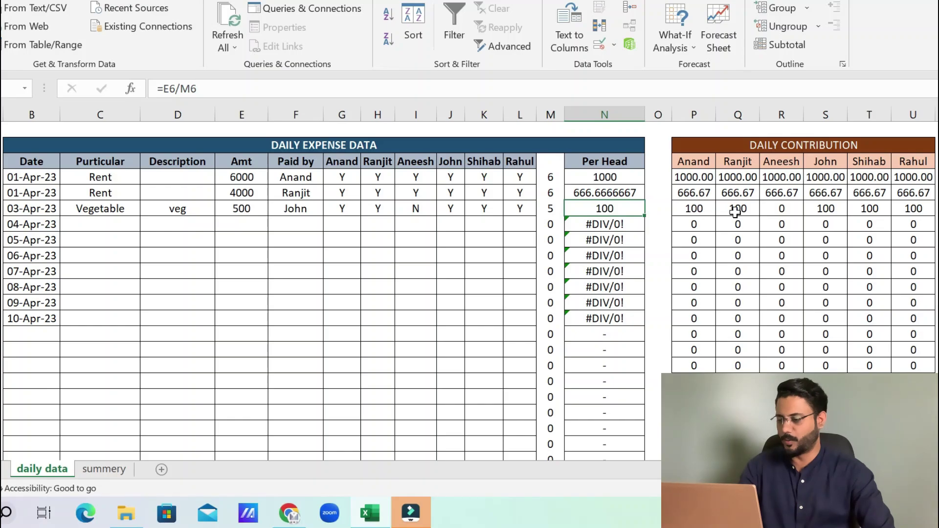
Check the excluded roommate's Daily Contribution formula for the Vegetable entry dated 03-Apr-23.
click(785, 208)
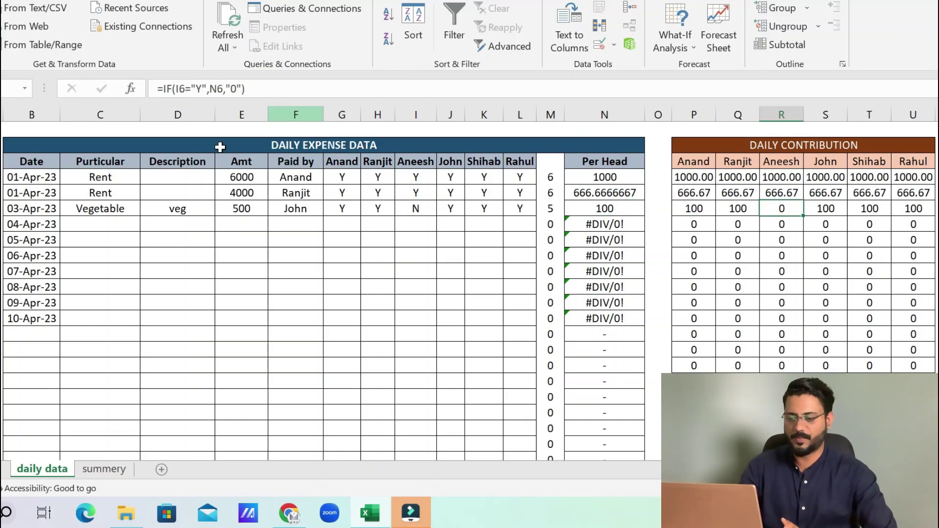
click(100, 224)
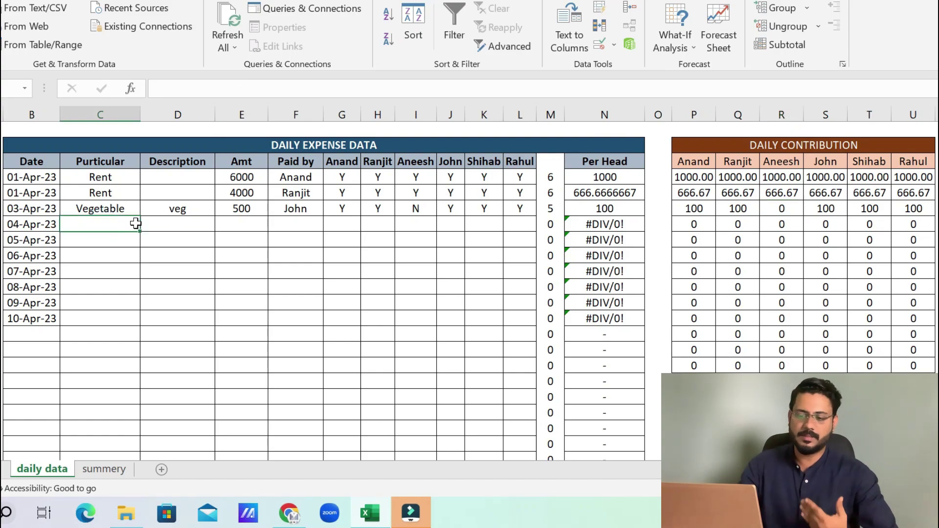
click(122, 209)
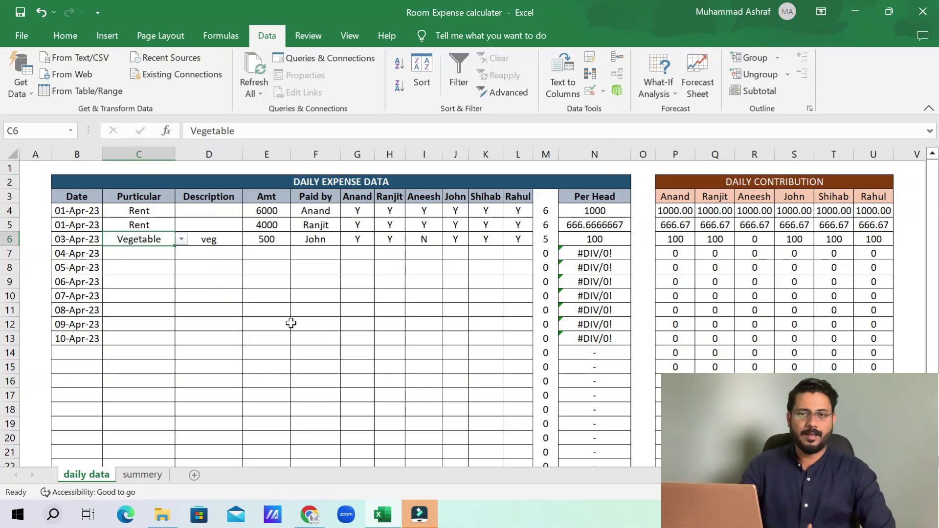
Calculate the expense summary and autofit column H so the second roommate's balance fits.
scroll(279, 309, down, 3)
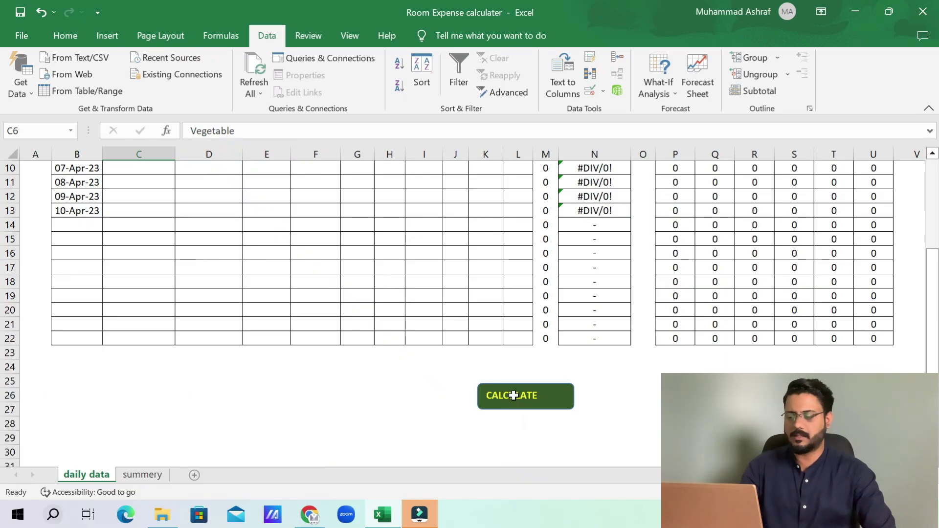
click(522, 397)
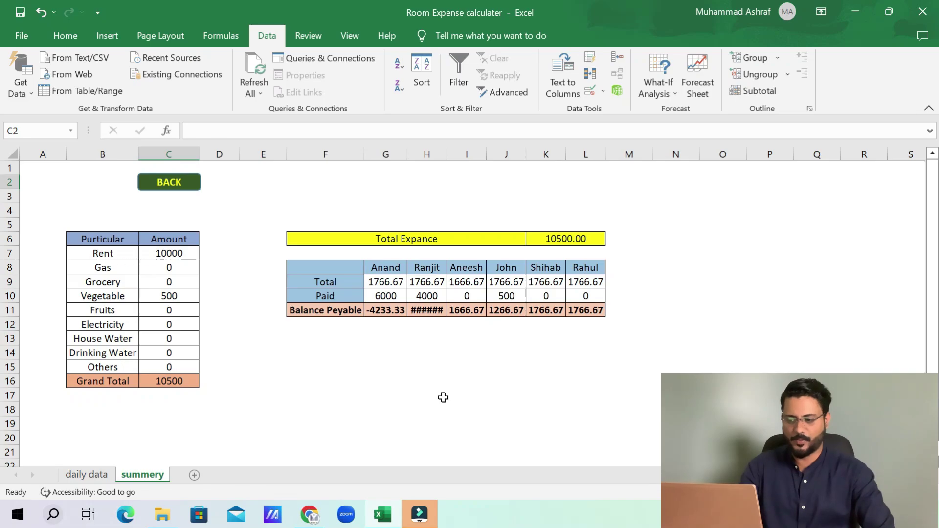
double_click(445, 157)
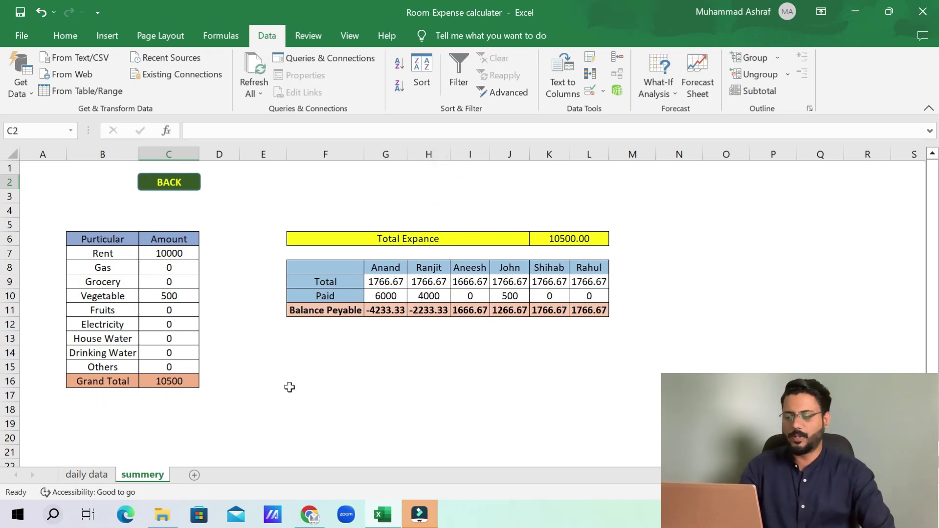
Compare the Rent and Vegetable amounts in the summary with the corresponding entries in the daily data sheet.
click(178, 253)
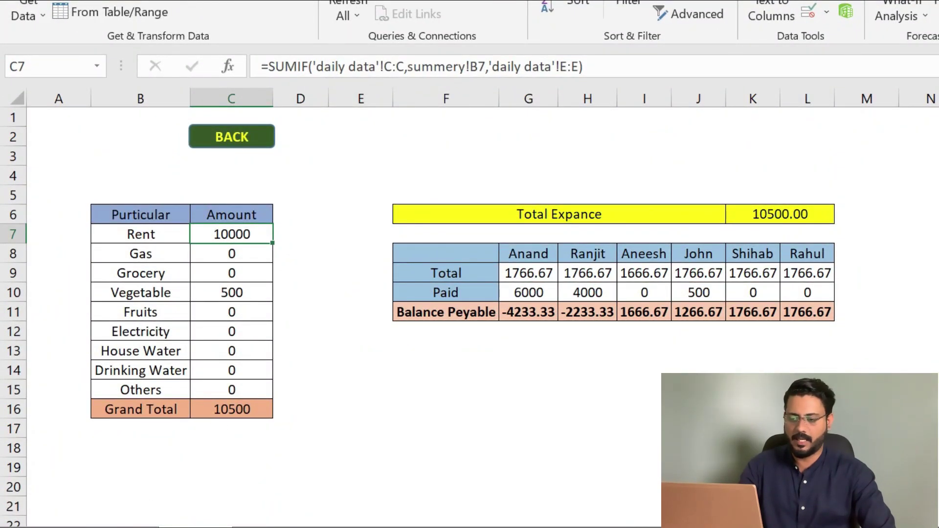
click(119, 527)
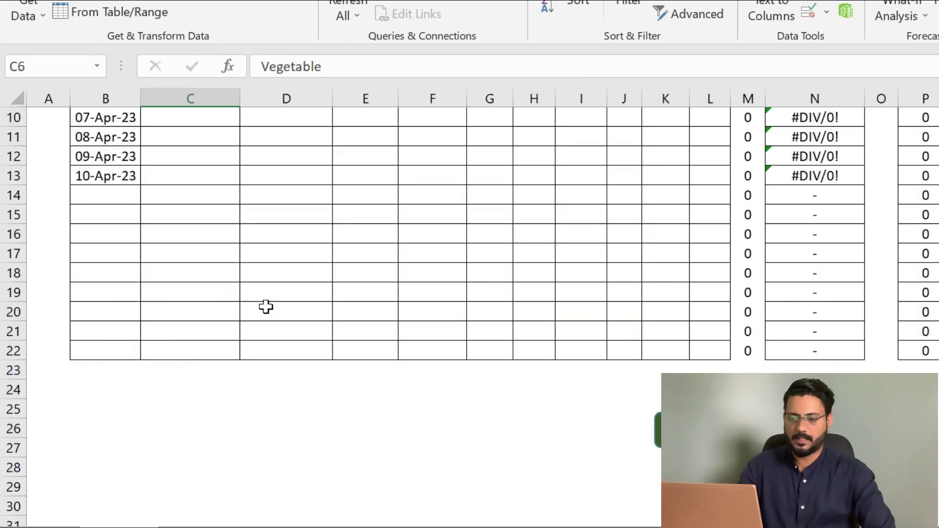
scroll(146, 151, up, 3)
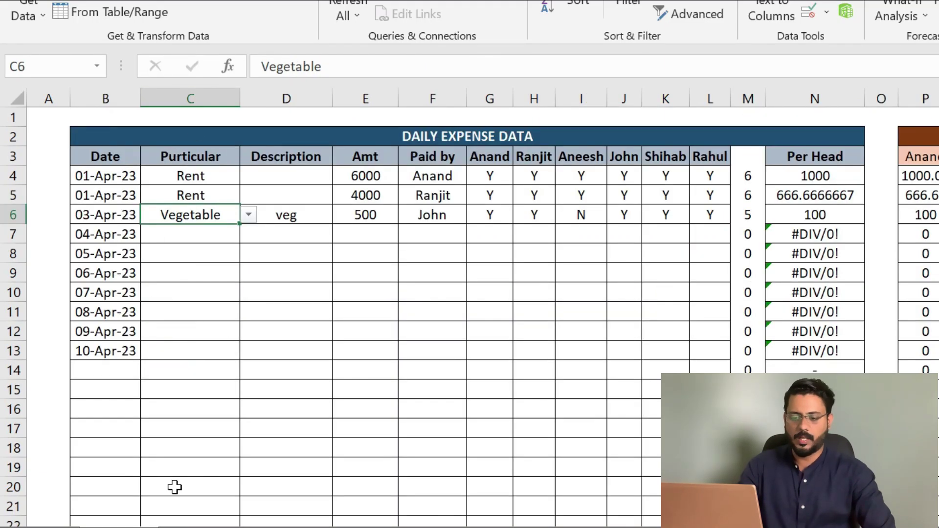
click(196, 527)
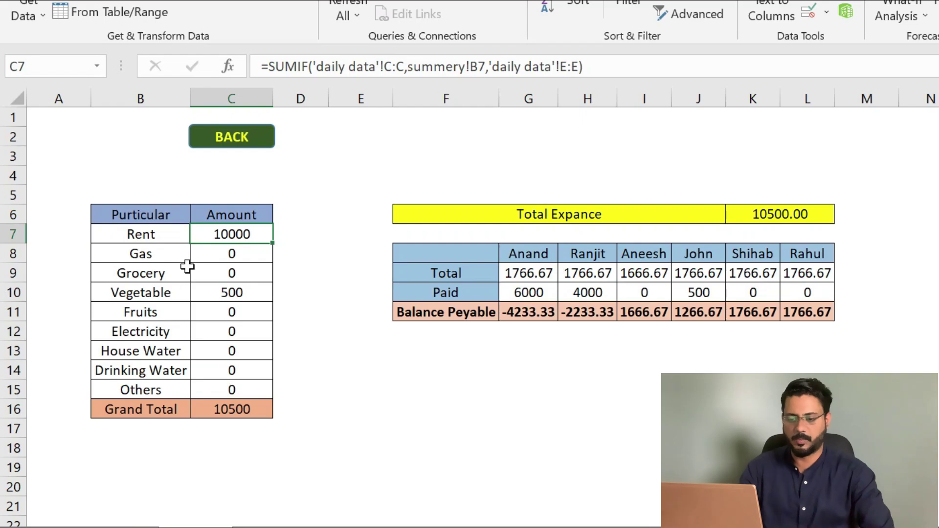
click(231, 297)
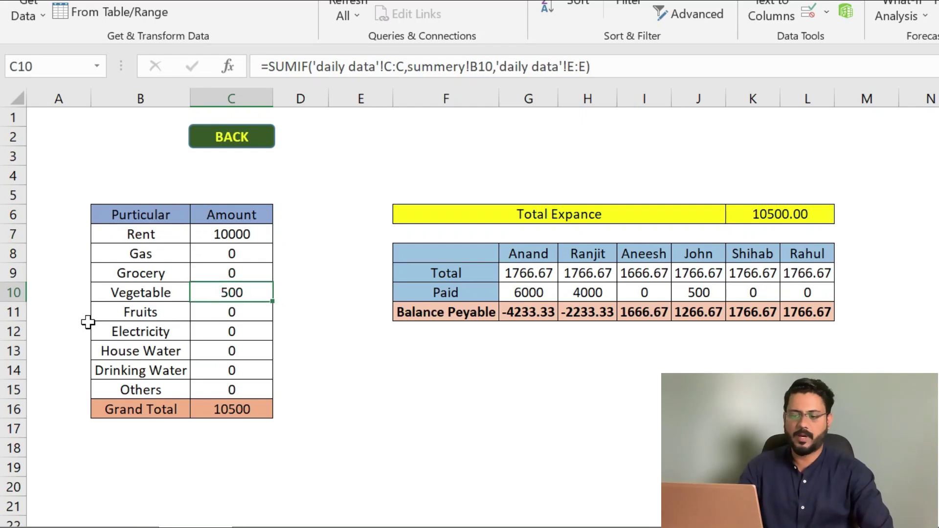
Go back to the daily data and copy Vegetable from the 03-Apr-23 entry to the 04-Apr-23 entry's particular.
click(237, 152)
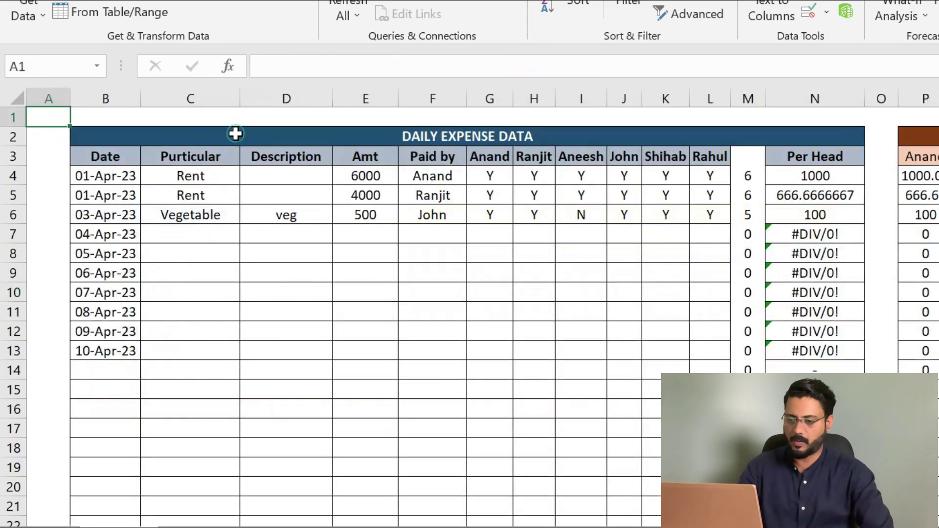
click(193, 229)
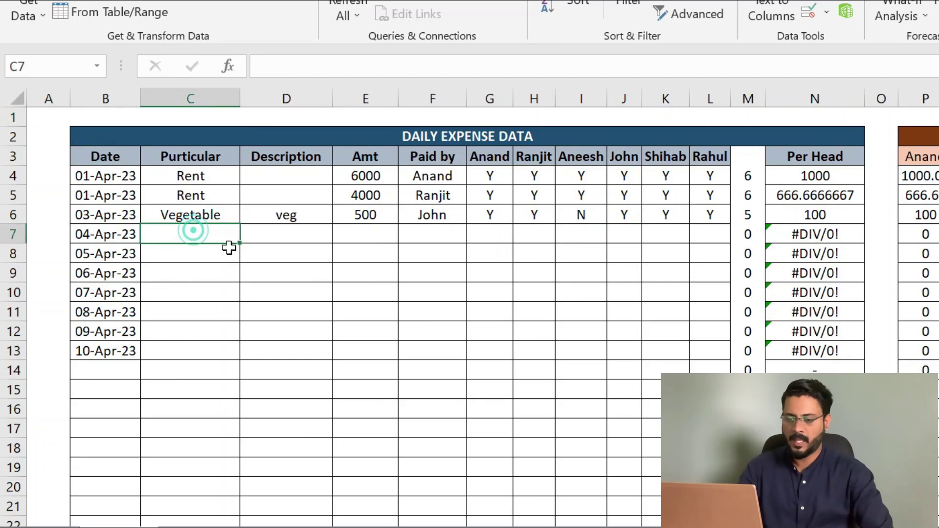
click(213, 215)
key(ctrl+c)
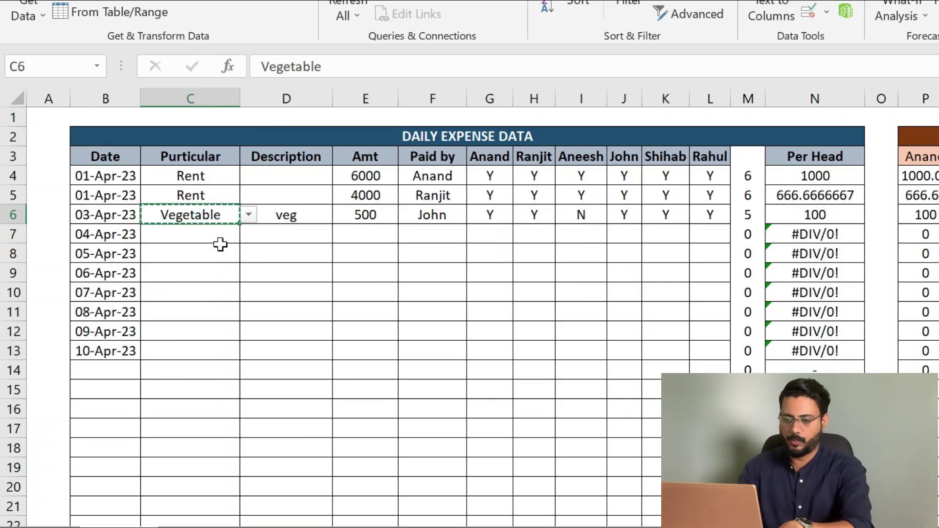
click(214, 236)
key(ctrl+v)
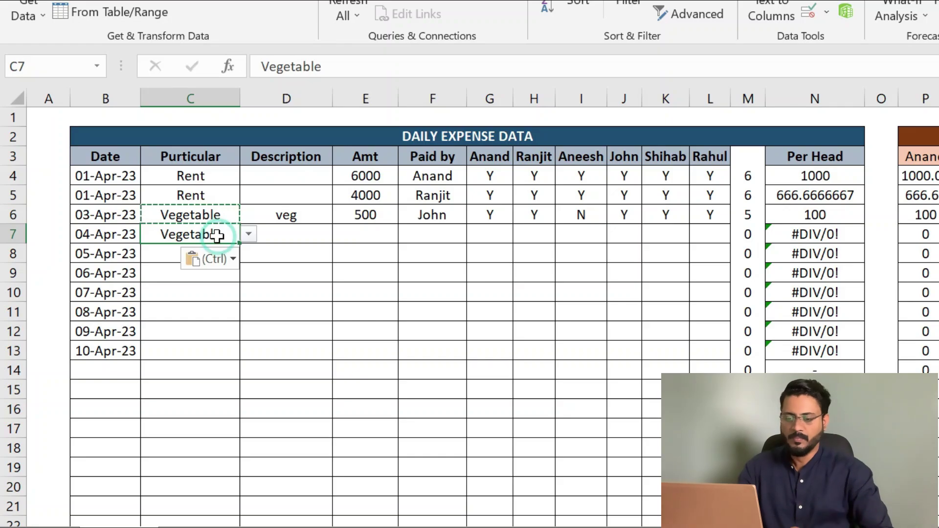
For the 04-Apr-23 Vegetable entry, enter the description "party veg" and the amount 400.
click(297, 234)
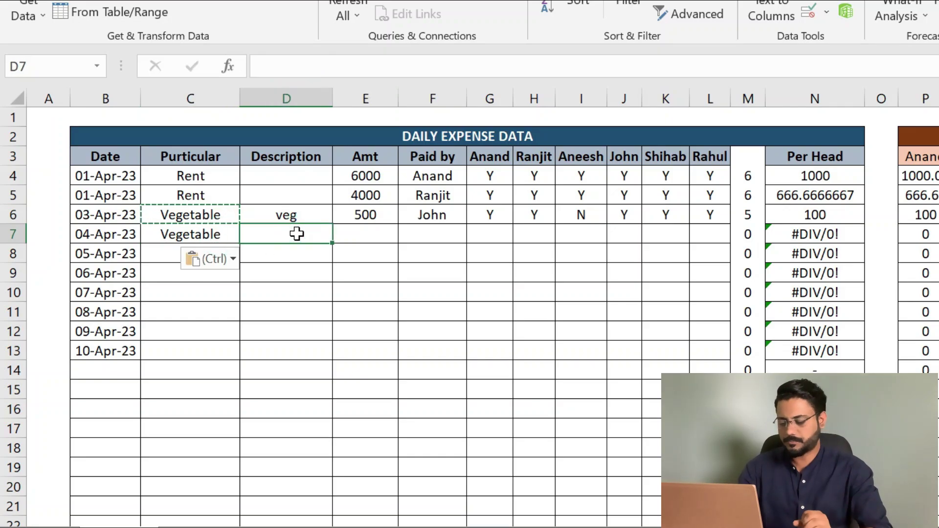
text(party veg)
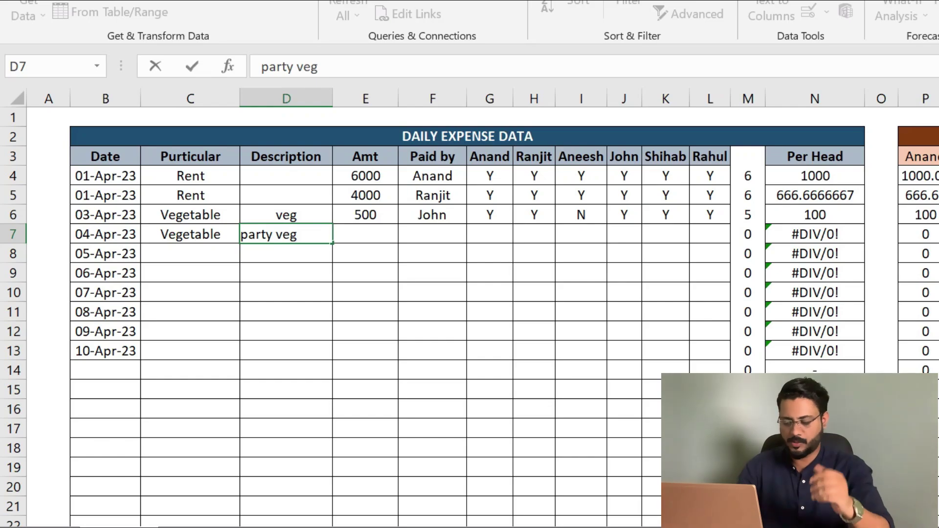
key(Return)
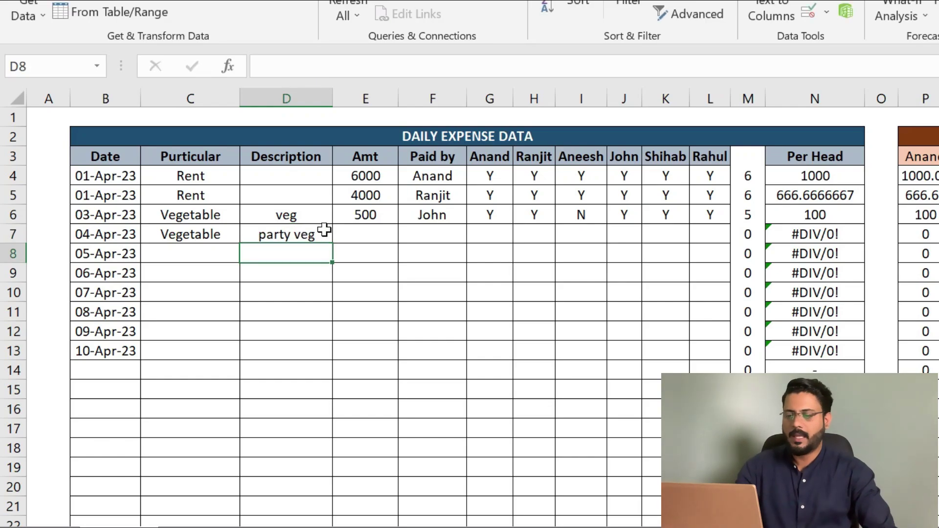
click(351, 237)
text(400)
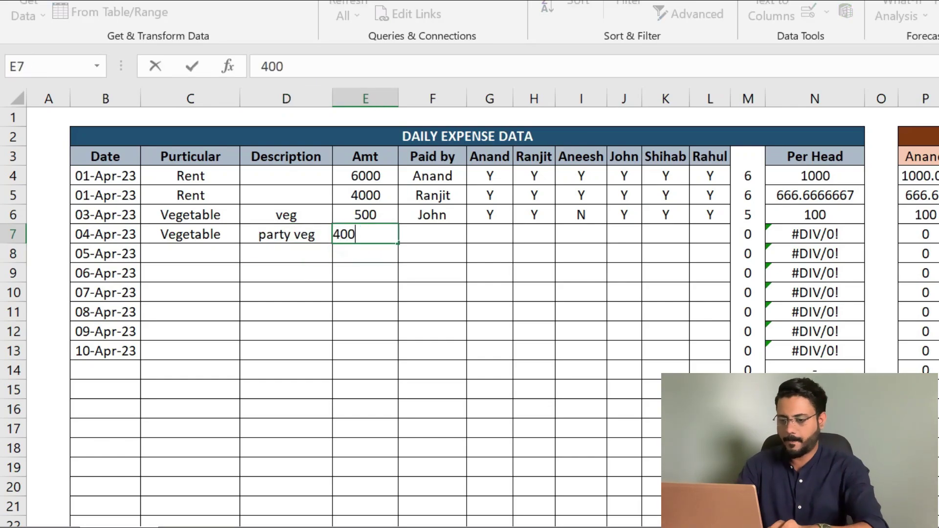
key(Return)
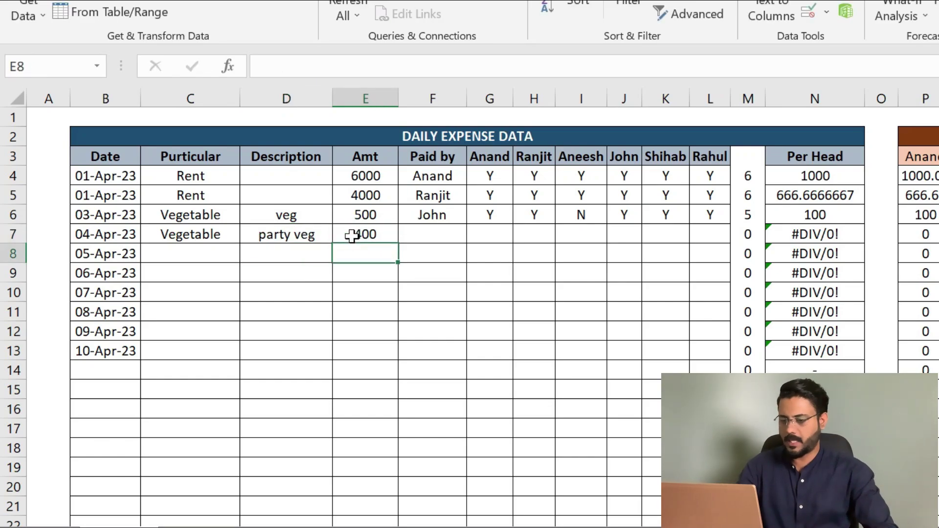
Choose the fifth listed roommate as payer of the 04-Apr-23 party veg expense.
click(421, 236)
click(475, 235)
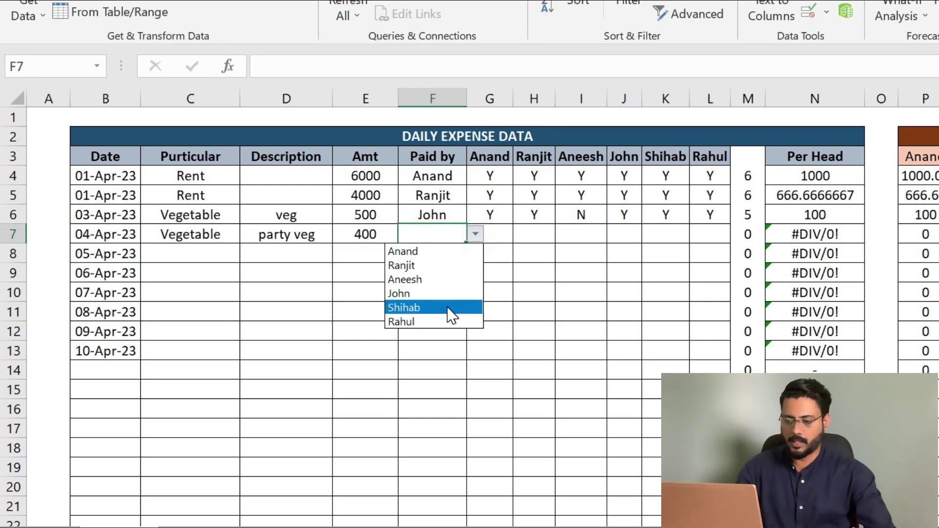
click(450, 307)
Mark all six roommates as Y for sharing the 04-Apr-23 party veg expense.
click(499, 234)
click(522, 234)
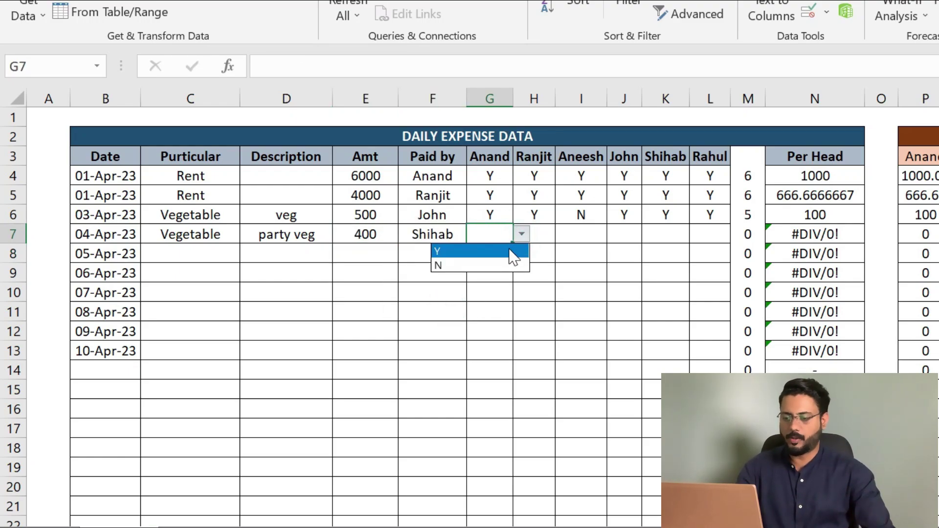
click(511, 251)
click(542, 234)
click(564, 234)
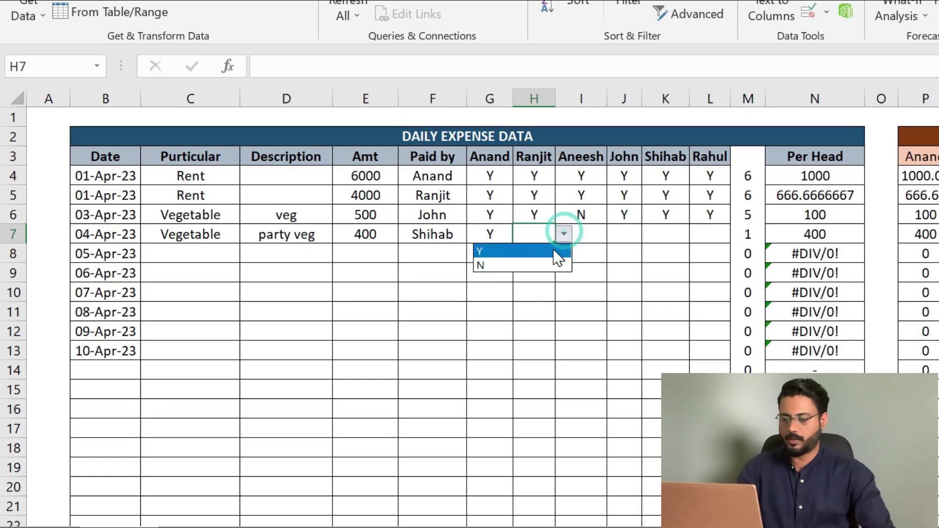
click(558, 252)
click(585, 232)
click(721, 246)
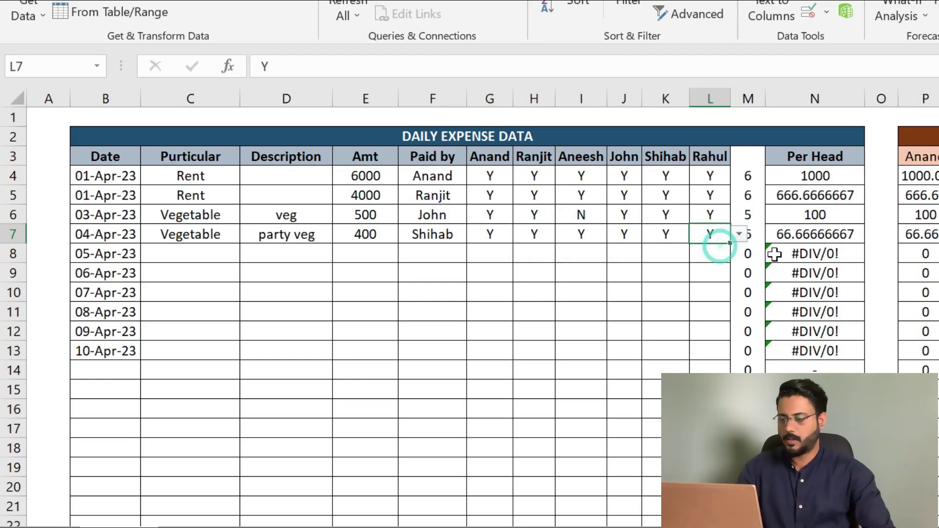
Check the party veg entry's sharer count formula and calculate the updated expense summary.
click(749, 236)
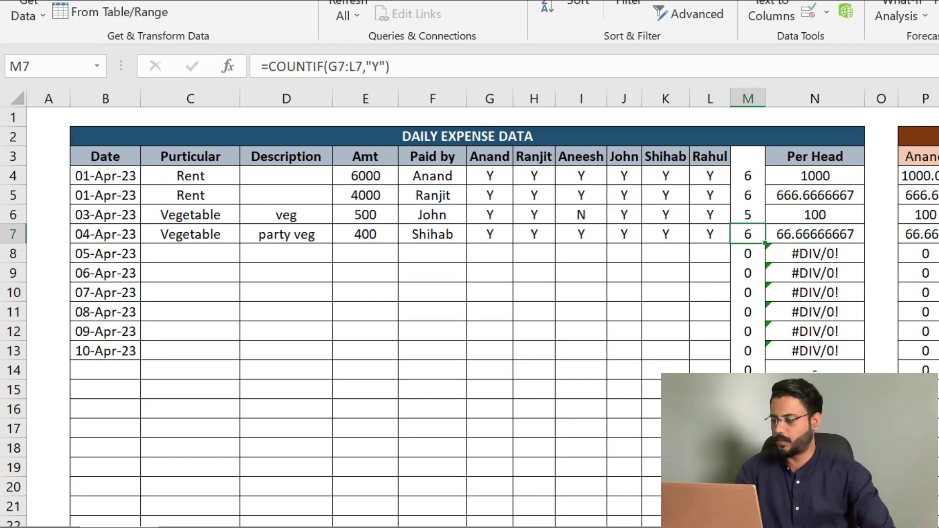
scroll(534, 380, down, 5)
click(695, 326)
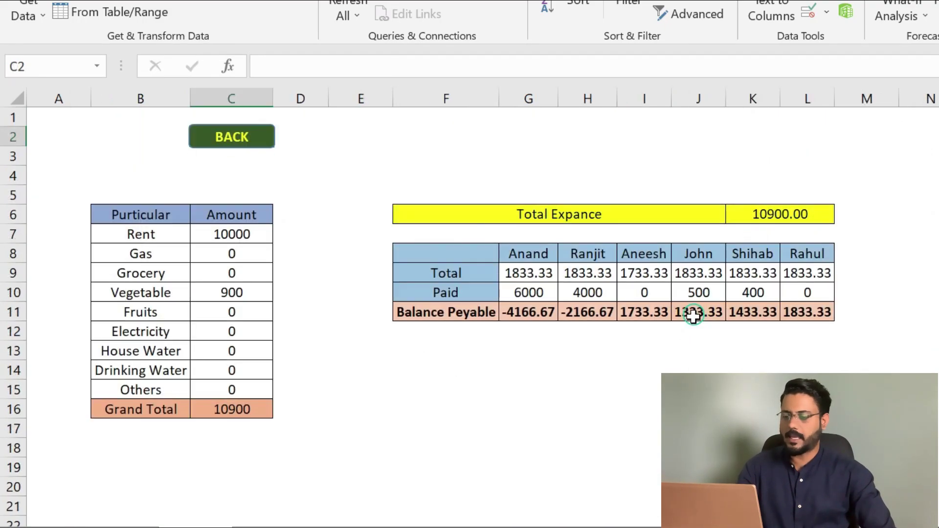
Examine the summary's Vegetable amount, the Grand Total formula and the Total Expance formula.
click(140, 292)
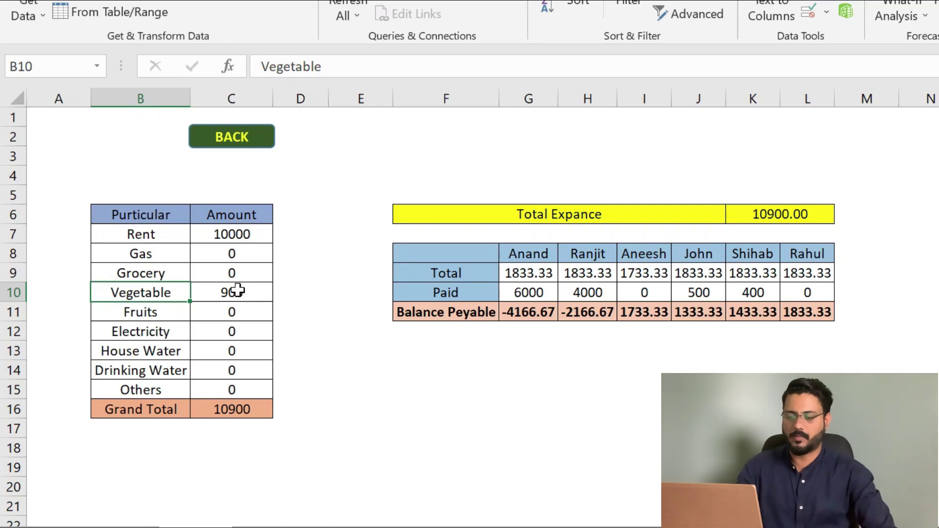
click(236, 292)
click(237, 414)
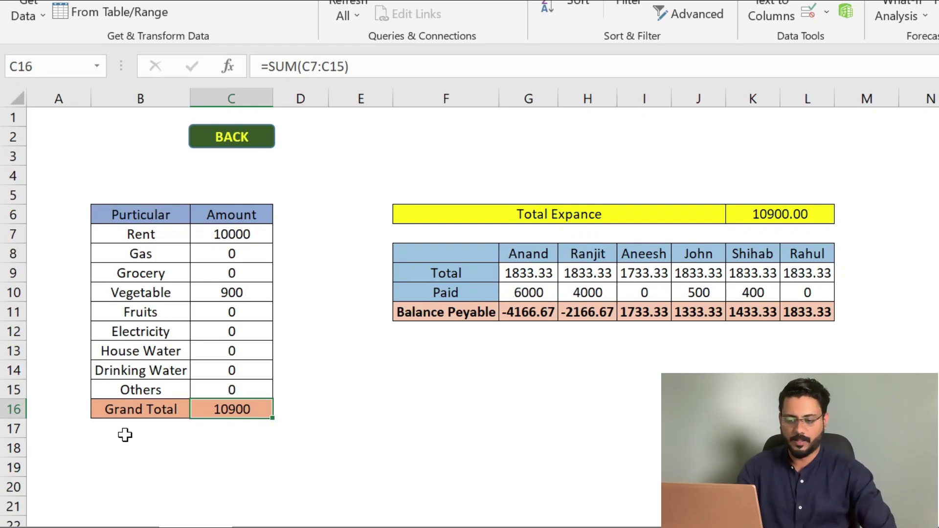
click(562, 214)
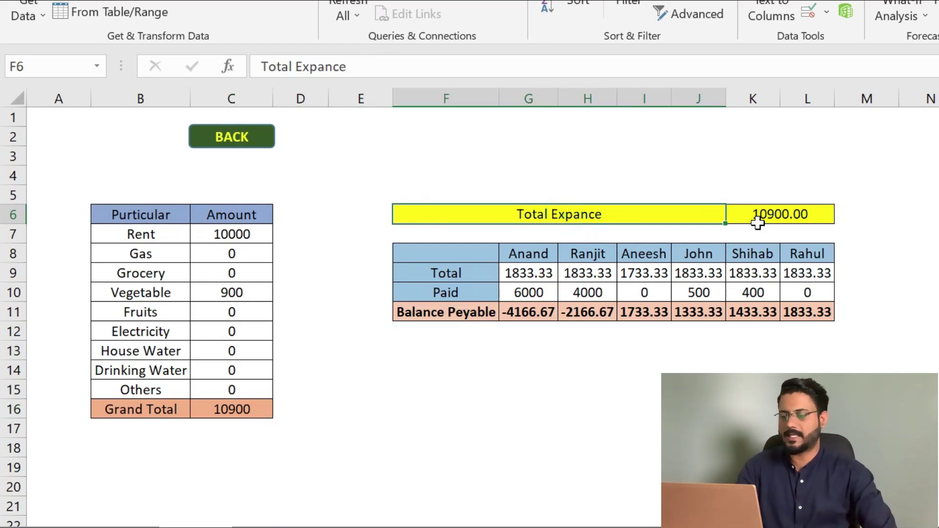
click(776, 218)
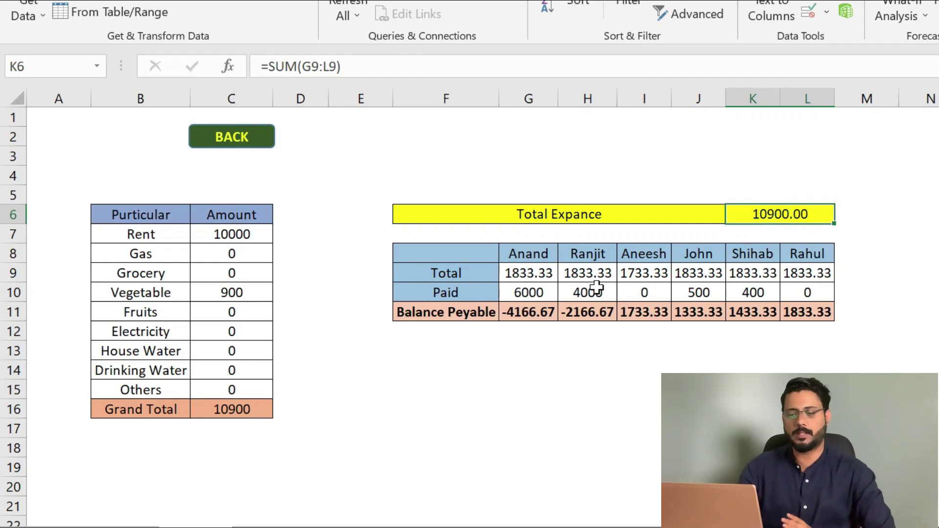
Examine the roommate headings and the first roommate's Total, Paid and Balance Peyable formulas in the summary.
click(530, 253)
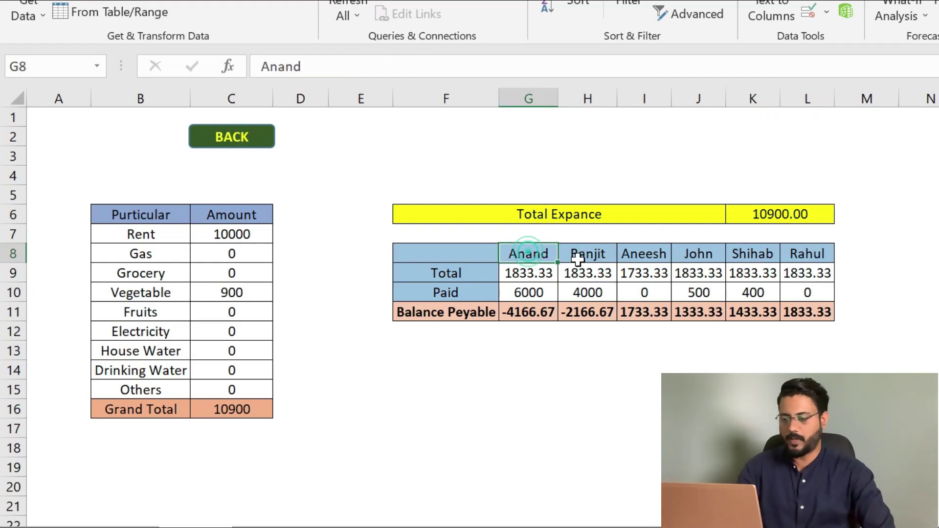
click(592, 255)
click(459, 275)
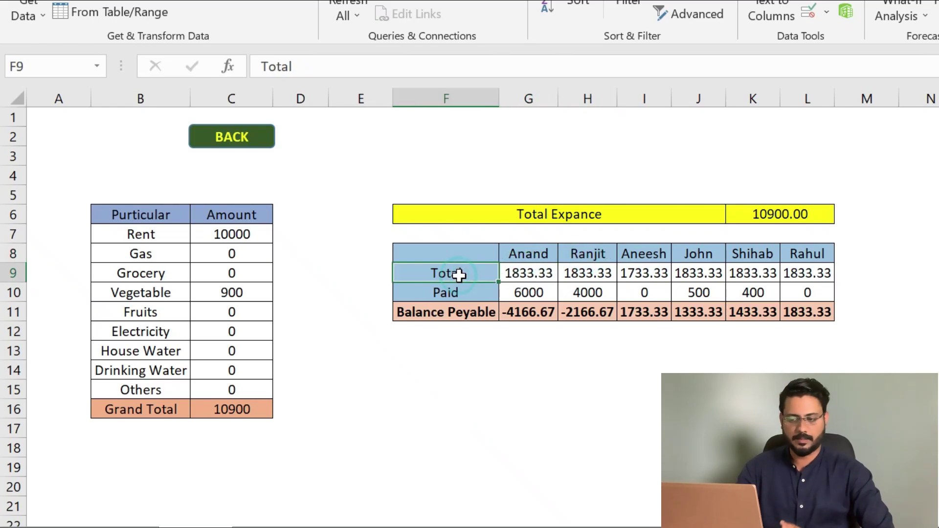
click(523, 276)
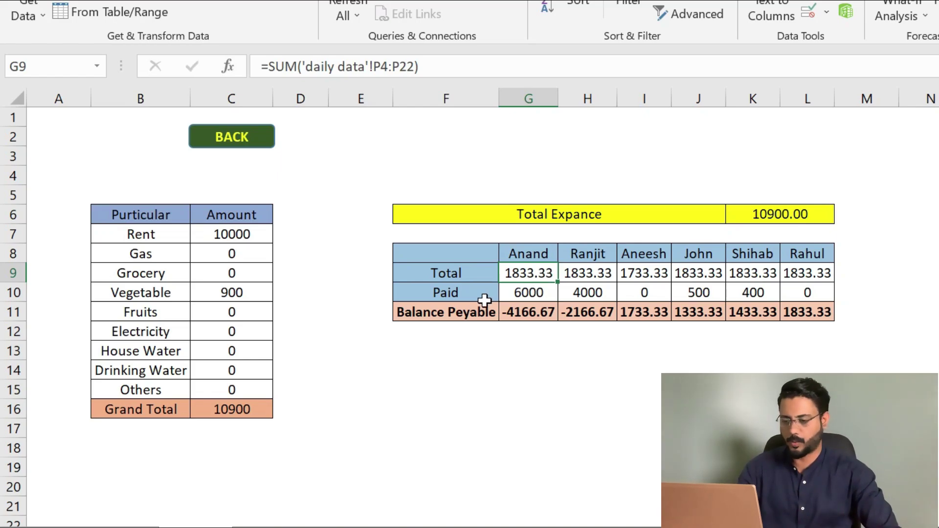
click(443, 292)
click(534, 296)
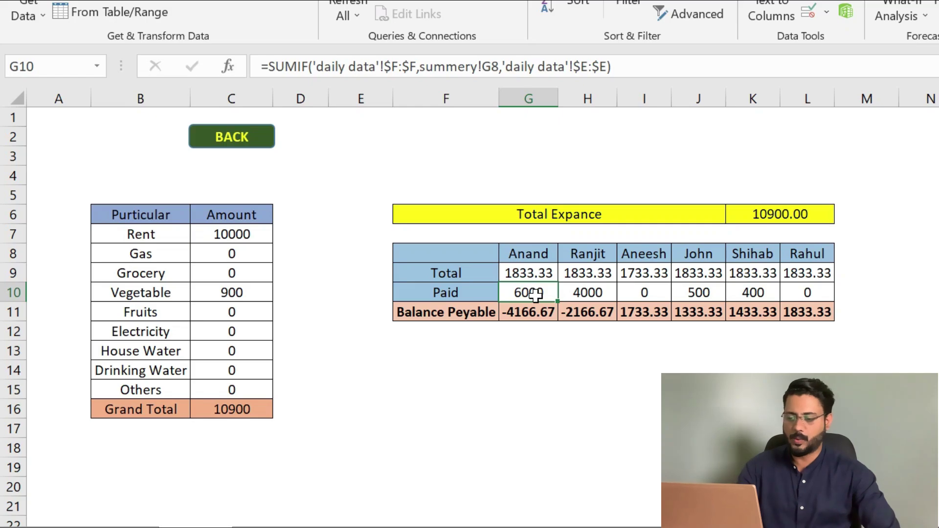
click(534, 309)
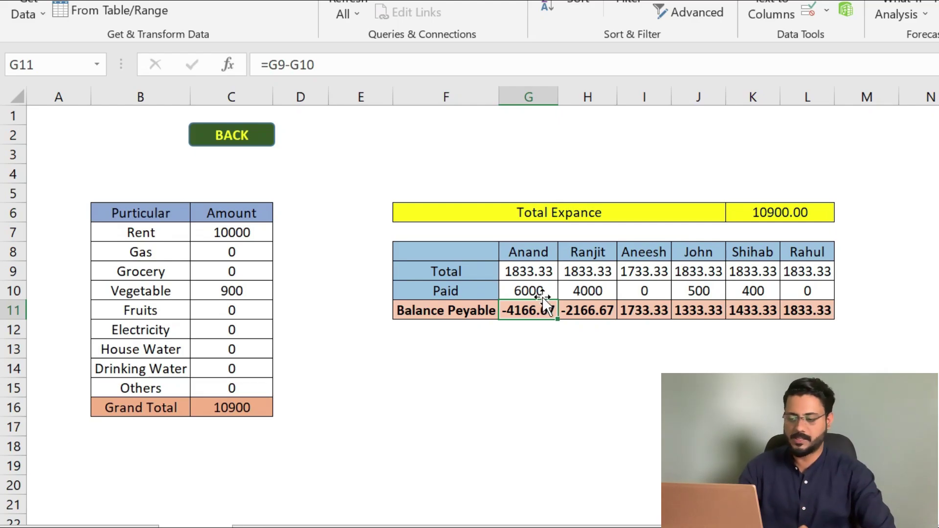
Examine the second roommate's Total, Paid and Balance Peyable formulas and the remaining four roommates' Total formulas in the summary.
click(588, 253)
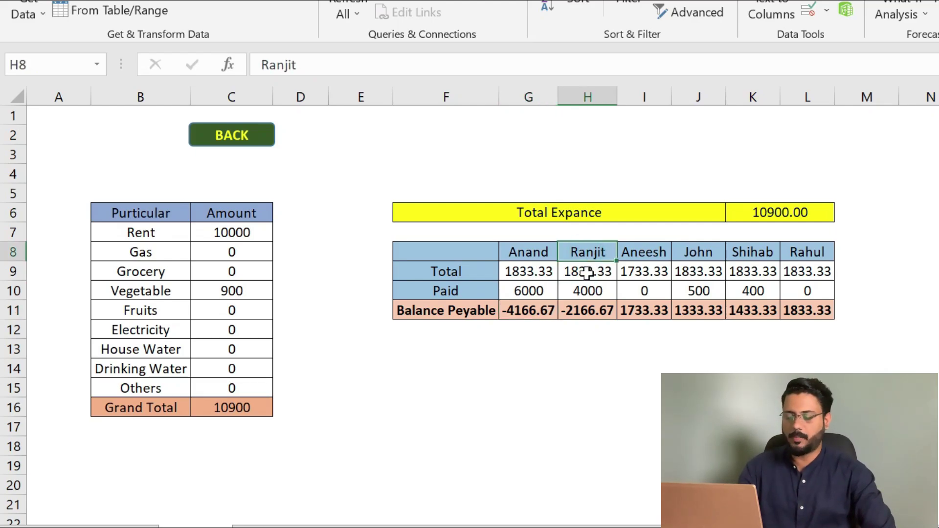
click(587, 273)
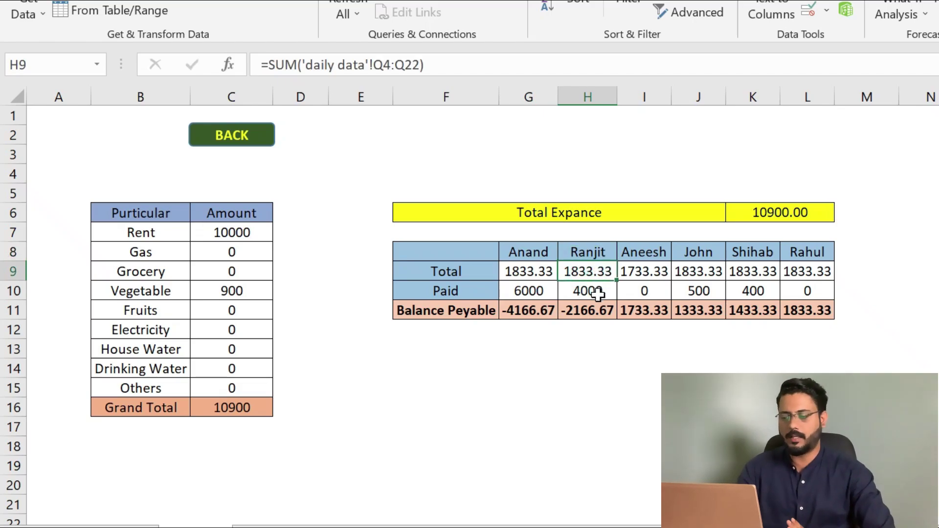
click(587, 292)
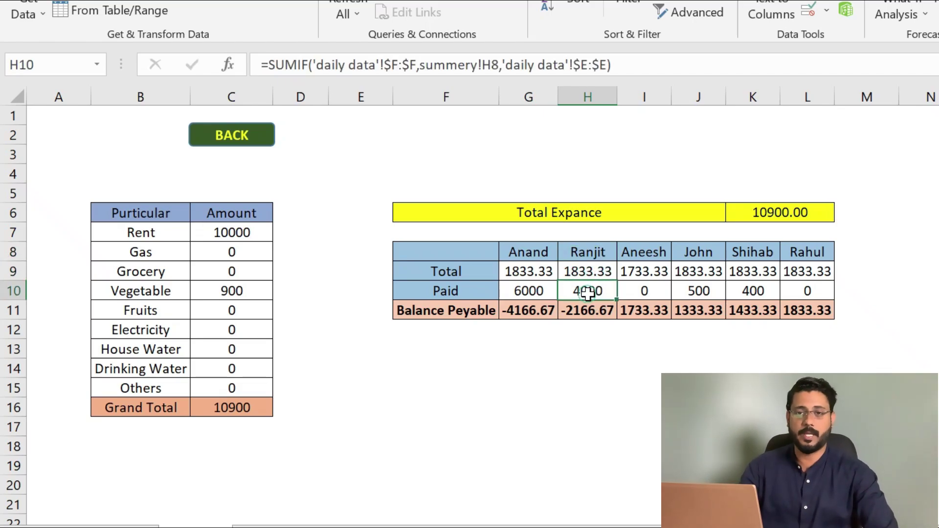
click(586, 309)
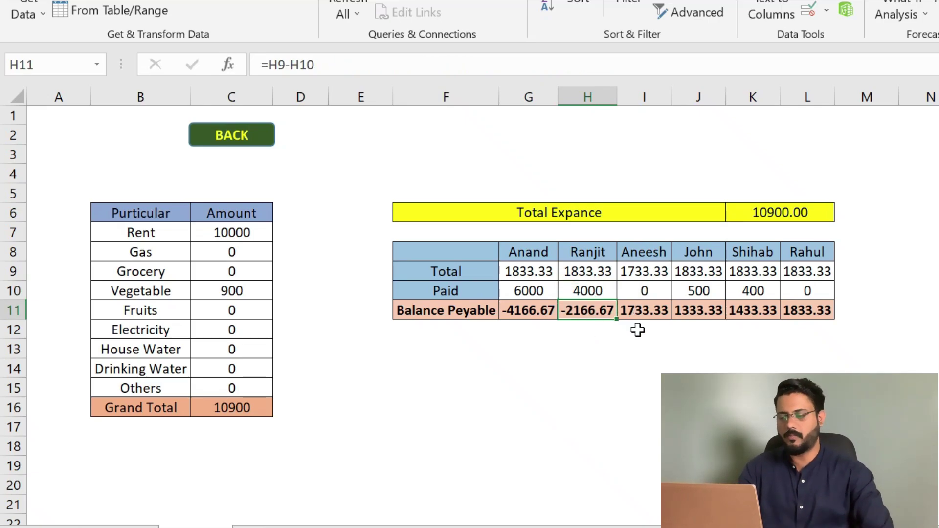
click(648, 275)
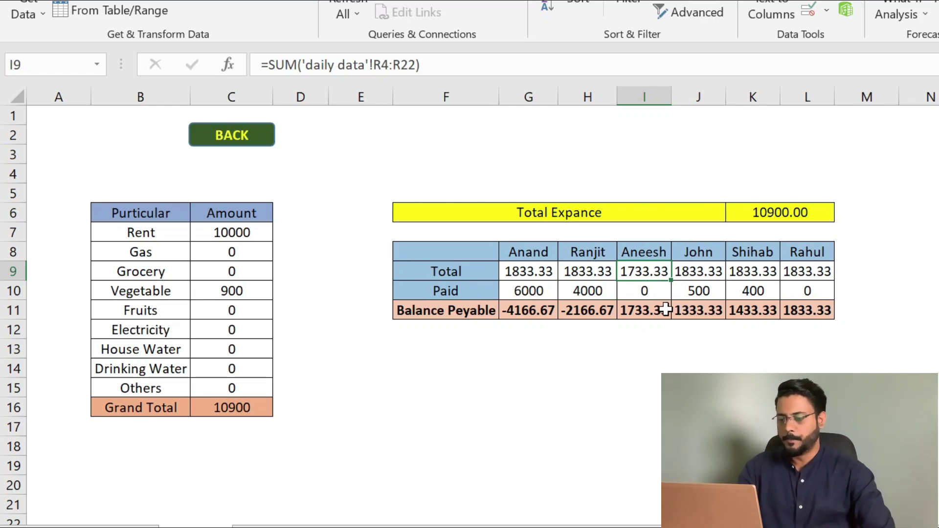
click(689, 277)
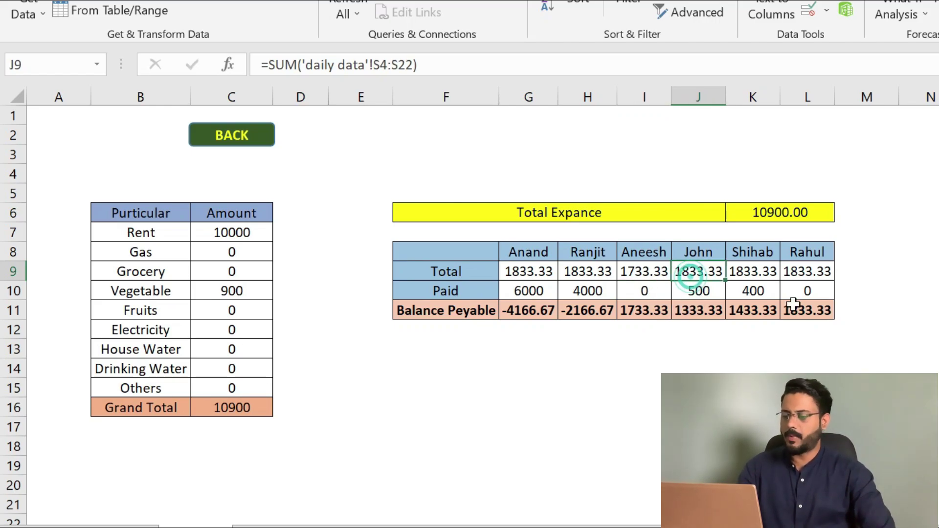
click(761, 271)
click(804, 275)
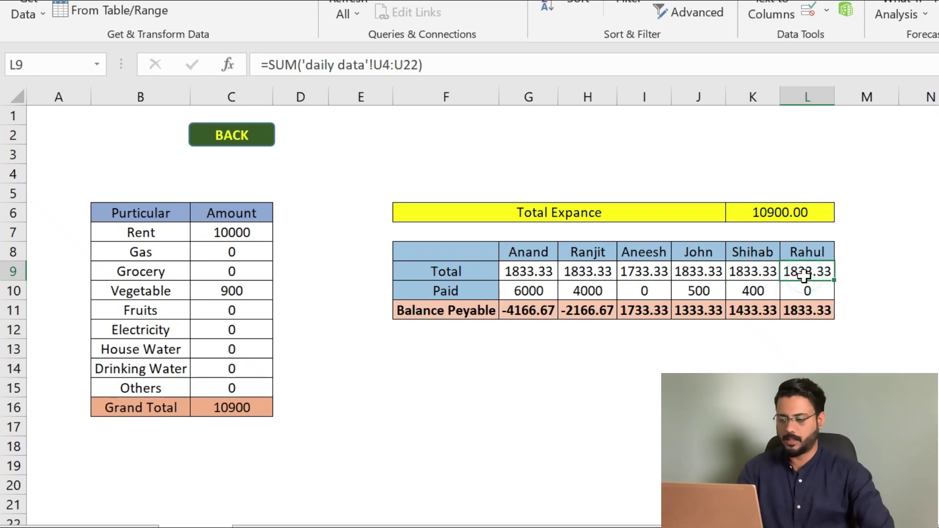
Review the Balance Peyable formulas of all six roommates, comparing those who still owe with the first two roommates.
click(801, 315)
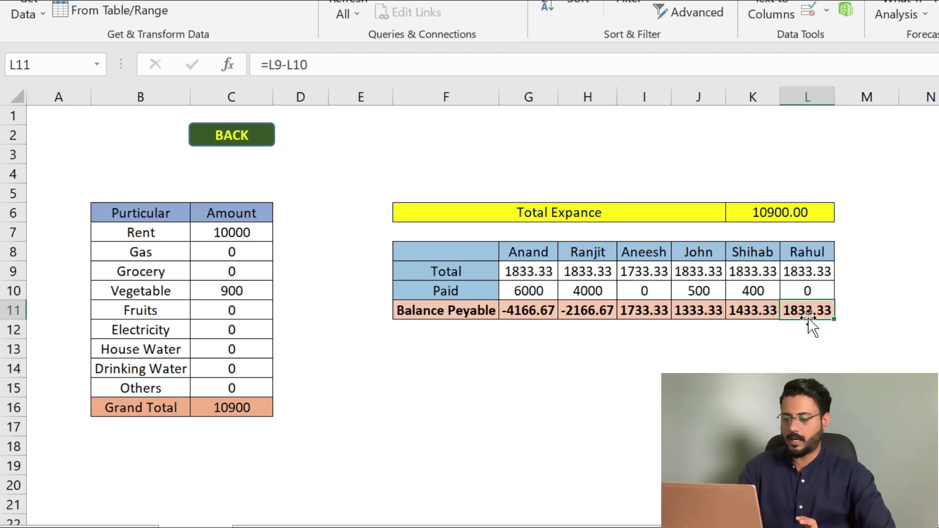
click(746, 315)
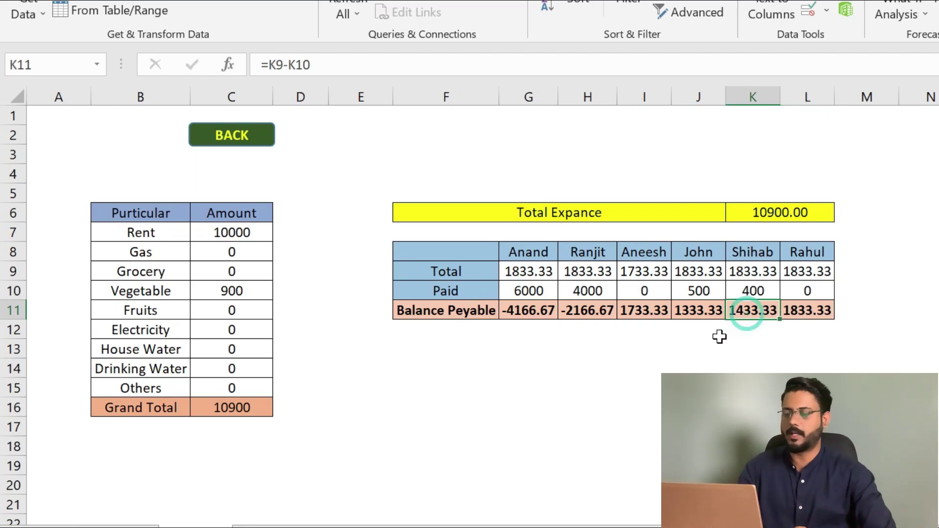
click(692, 314)
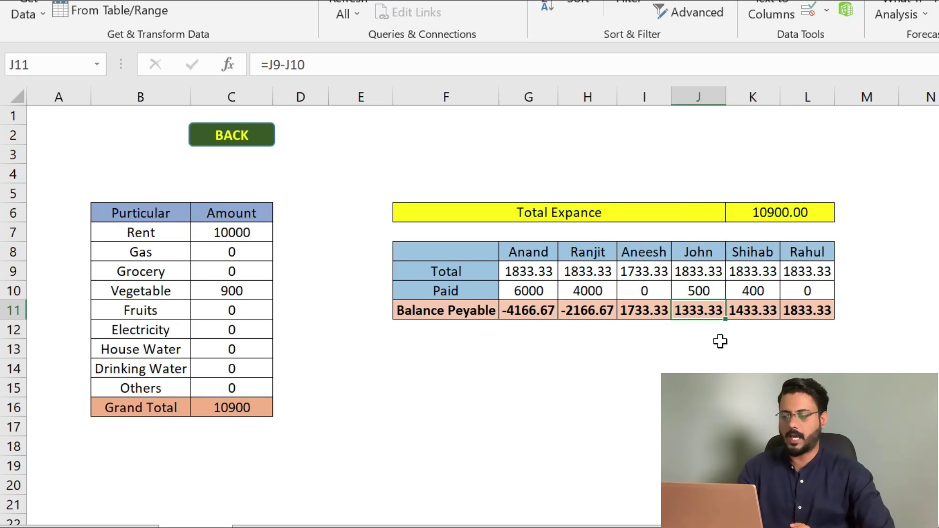
click(655, 314)
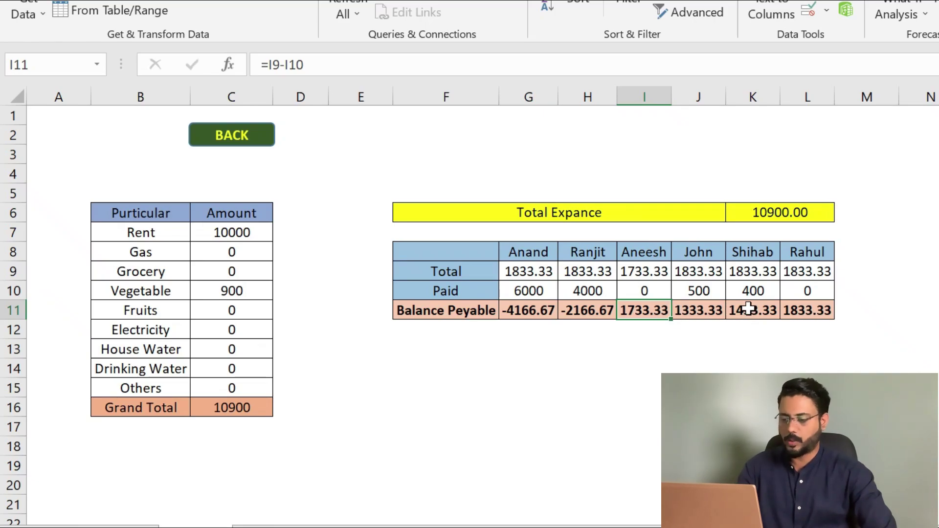
click(520, 317)
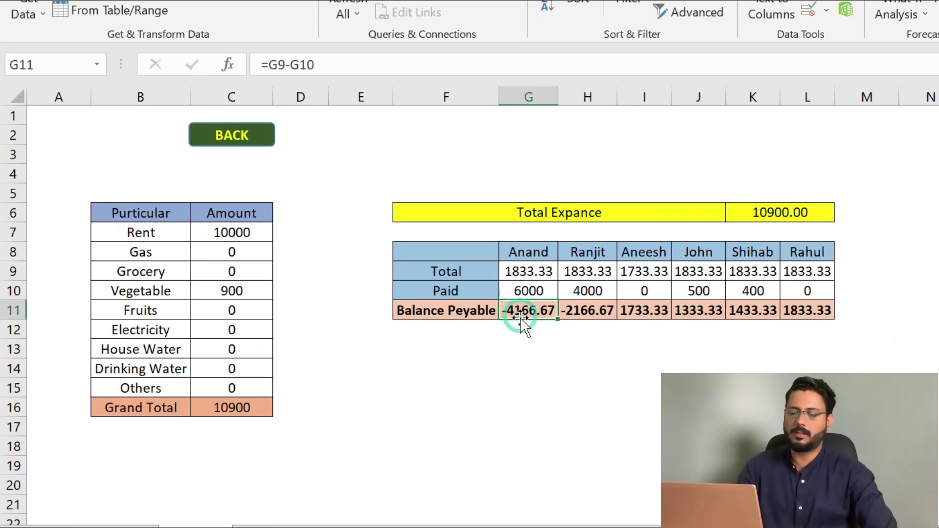
click(580, 311)
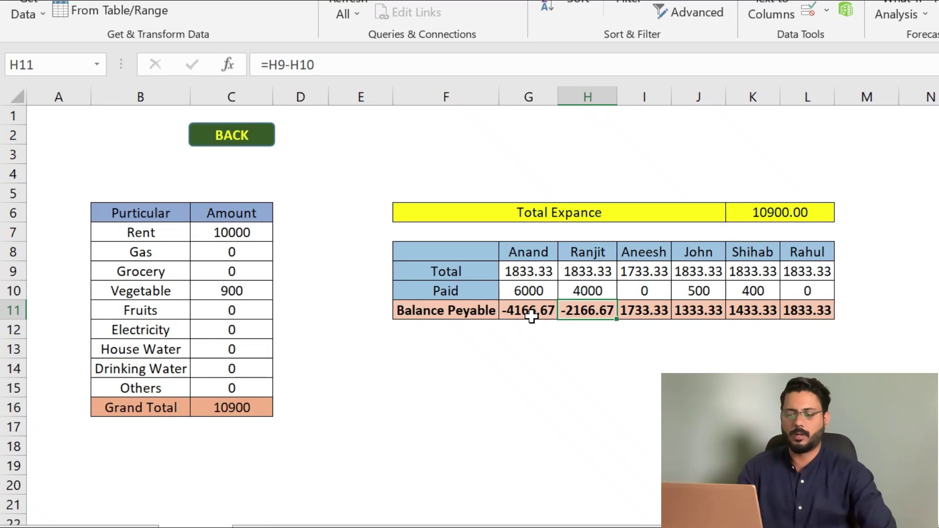
click(521, 312)
click(582, 311)
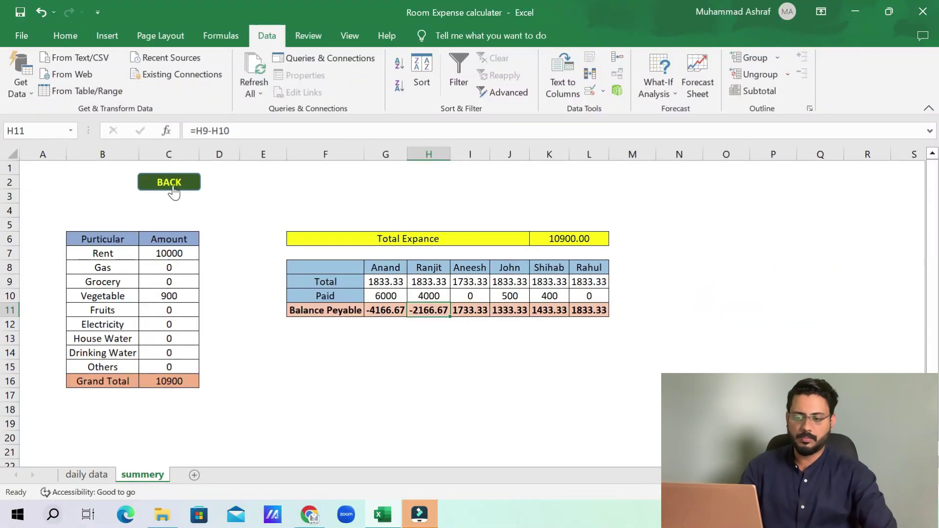
Return to the daily data sheet and clear the four filled expense entries from Purticular through the last roommate's sharing mark.
click(173, 187)
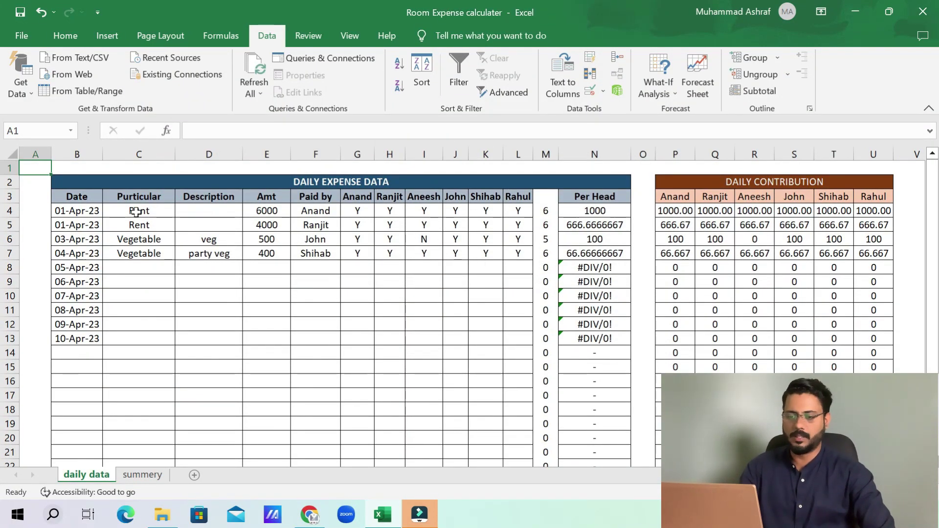
drag(137, 210, 517, 252)
key(Delete)
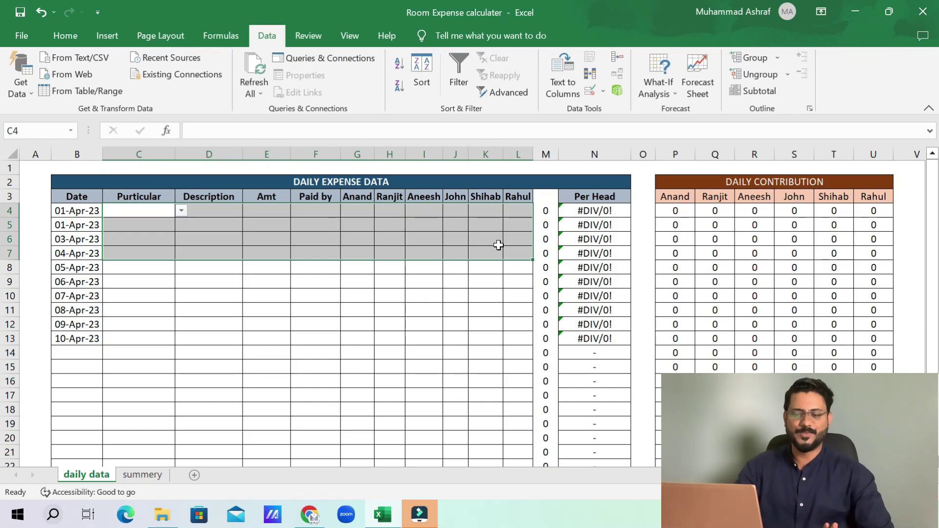
Set the first date in the Date column to 01-05-2023 and fill consecutive dates down through 18-May-23.
click(77, 211)
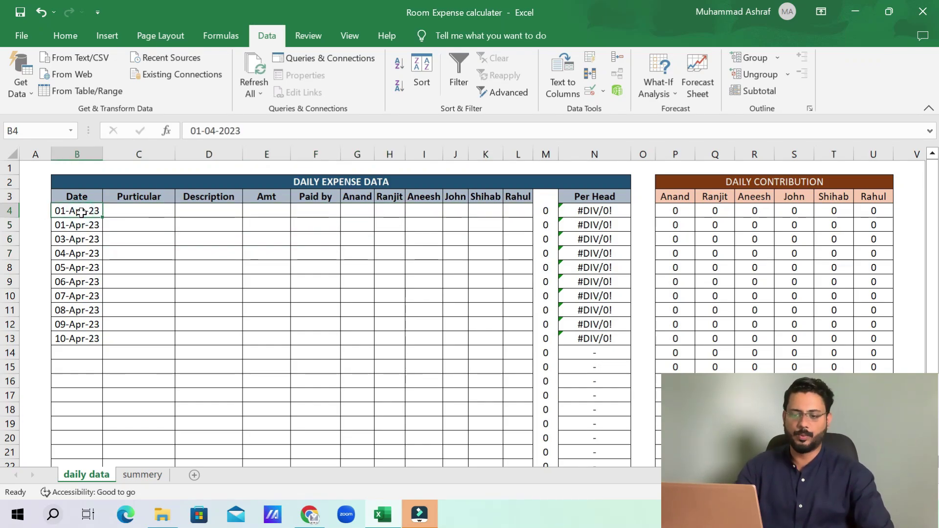
double_click(81, 212)
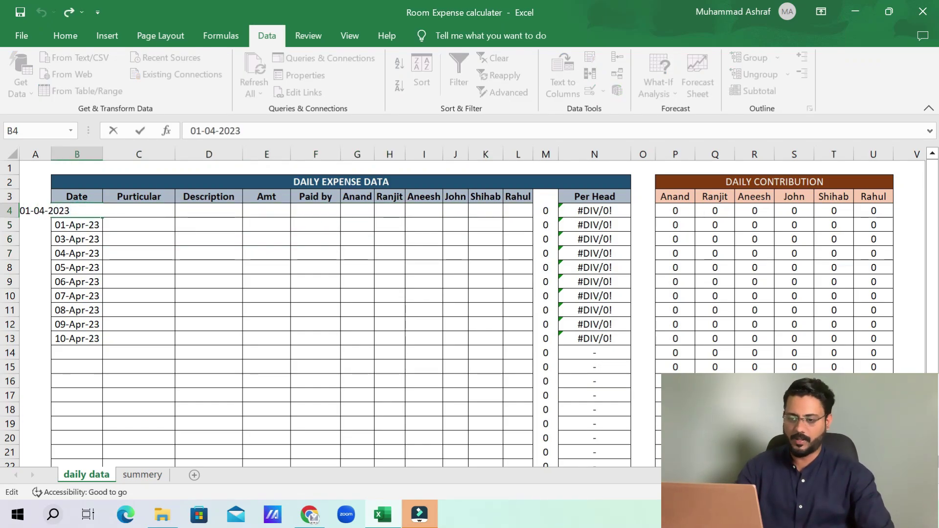
click(216, 131)
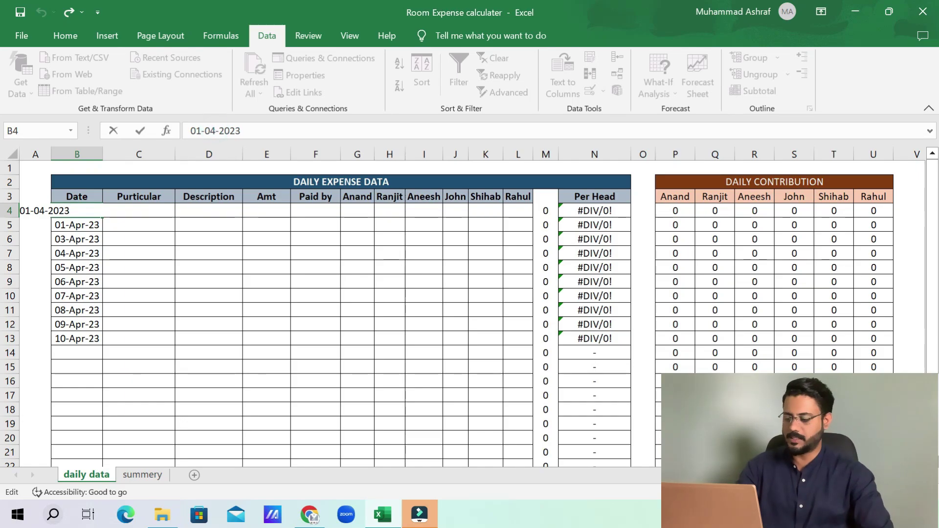
key(BackSpace)
text(5)
key(Return)
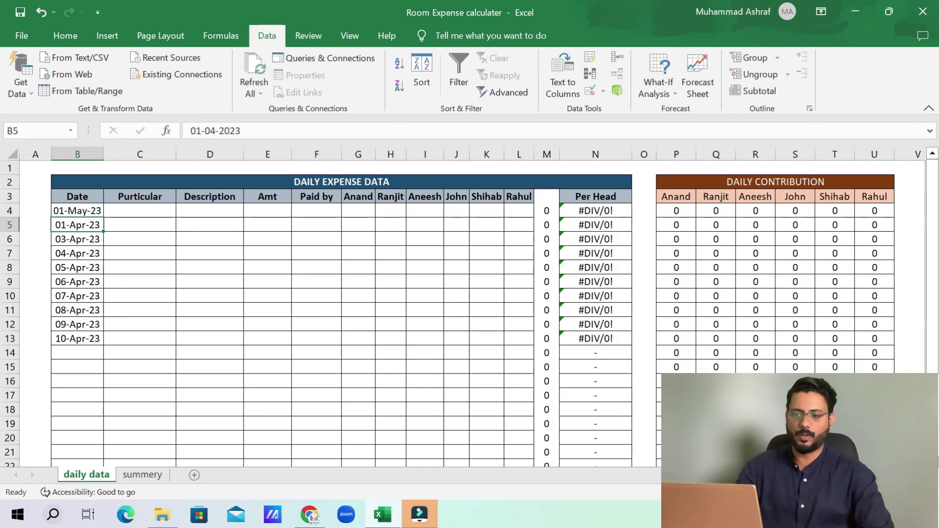
click(91, 210)
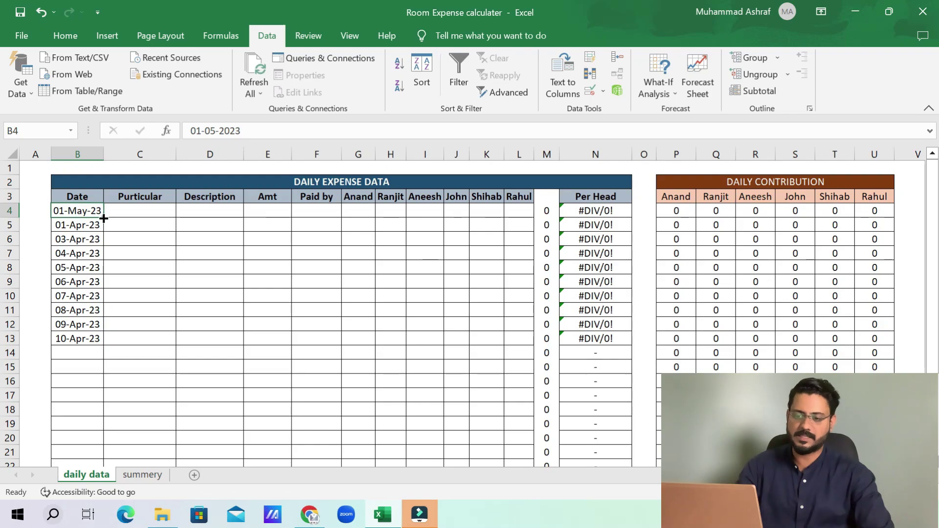
drag(104, 219, 104, 458)
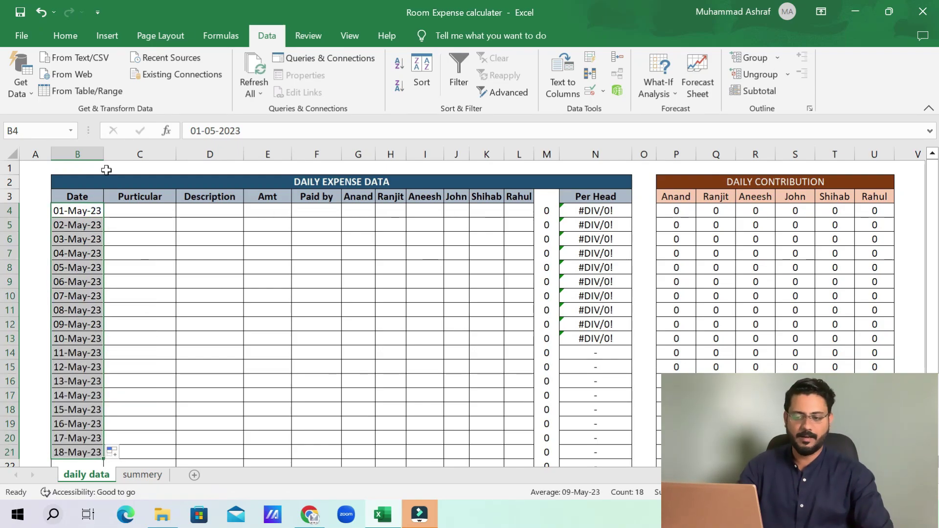
click(142, 211)
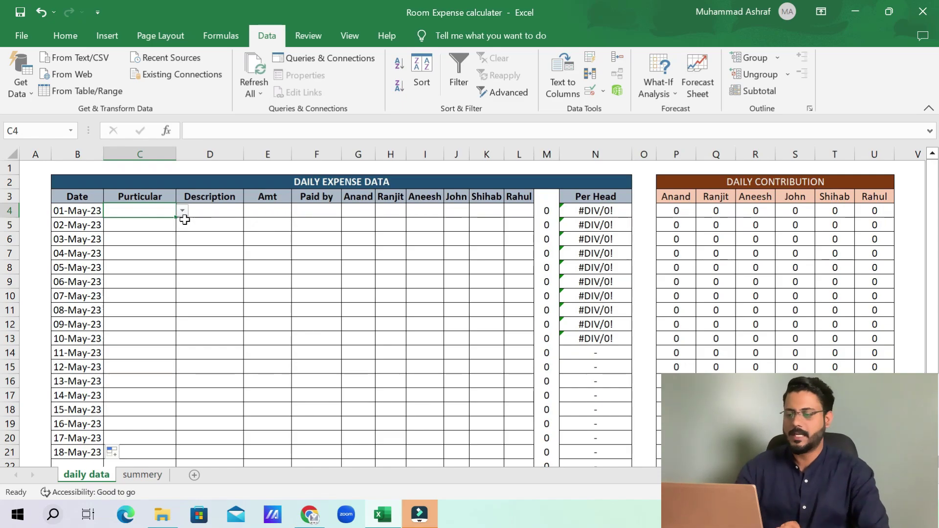
click(391, 195)
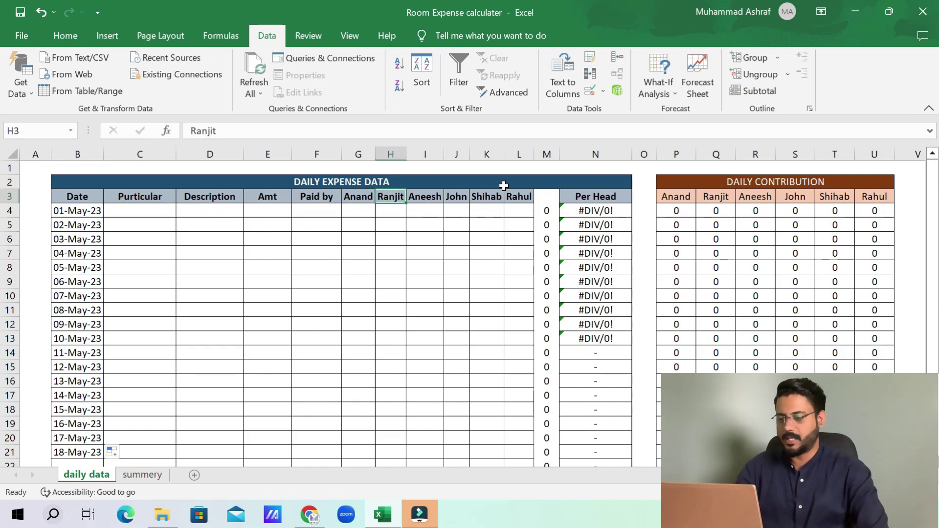
click(518, 155)
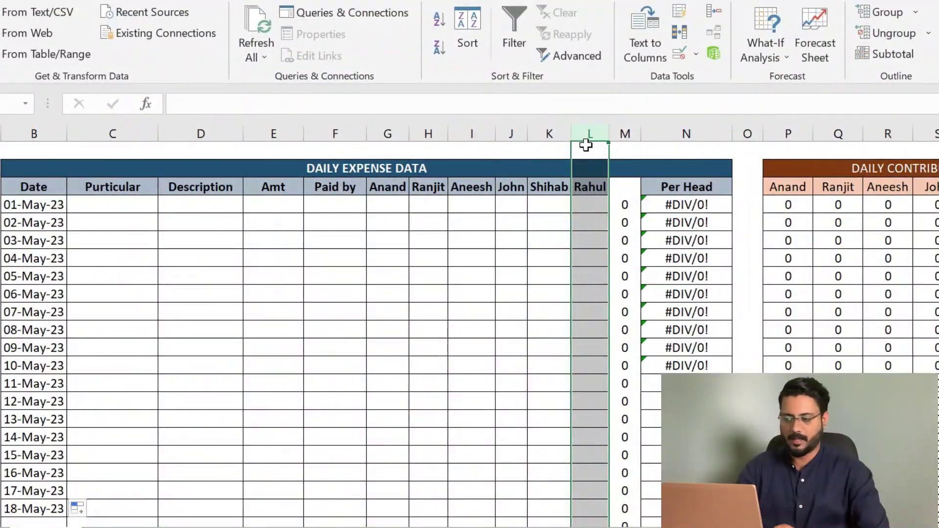
right_click(586, 145)
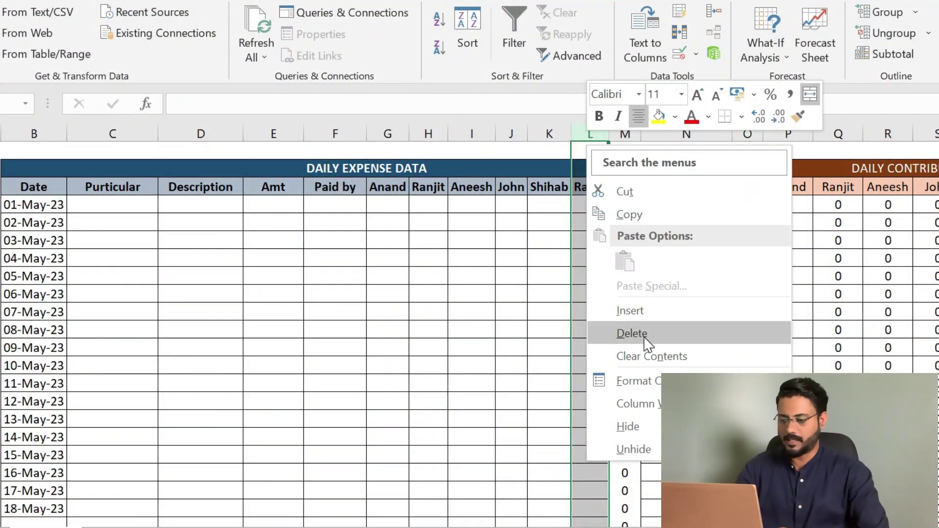
click(514, 310)
click(460, 274)
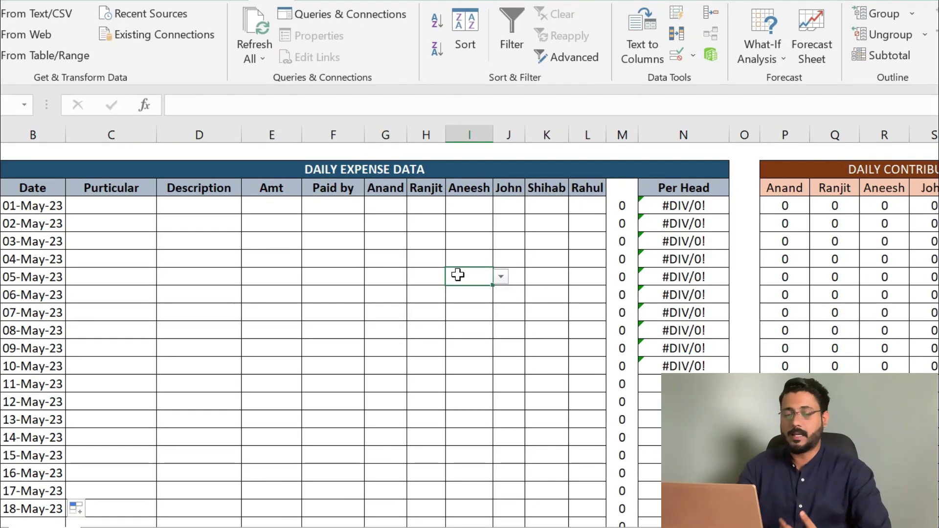
Insert a blank column K between the fourth and fifth roommates' sharing columns in the daily expense table.
click(547, 133)
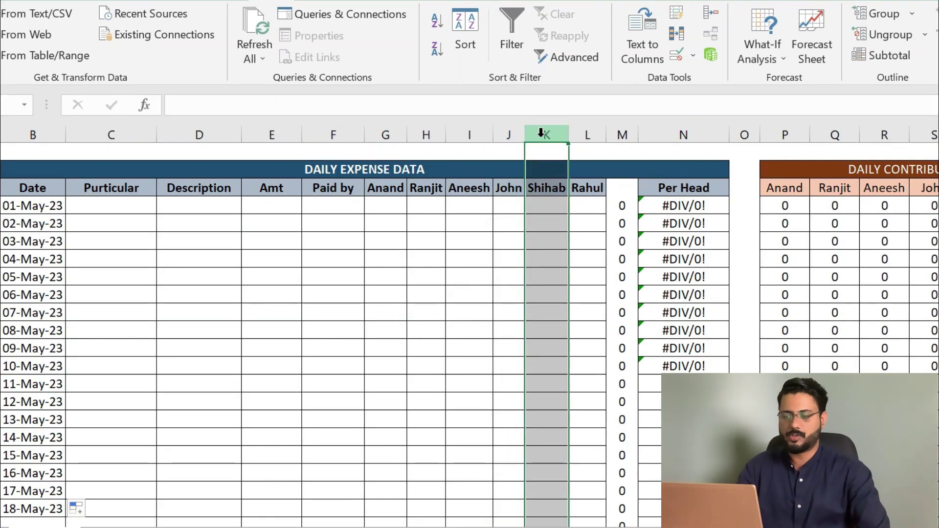
right_click(542, 139)
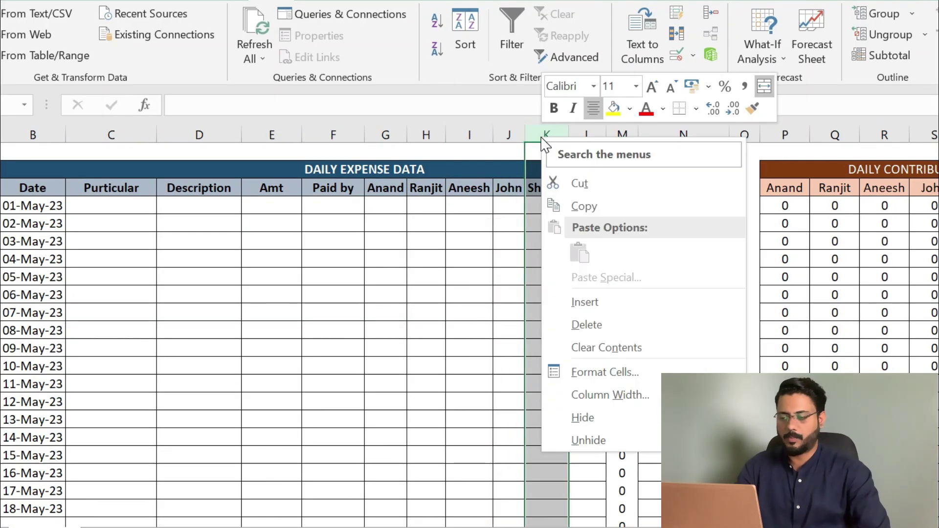
click(613, 312)
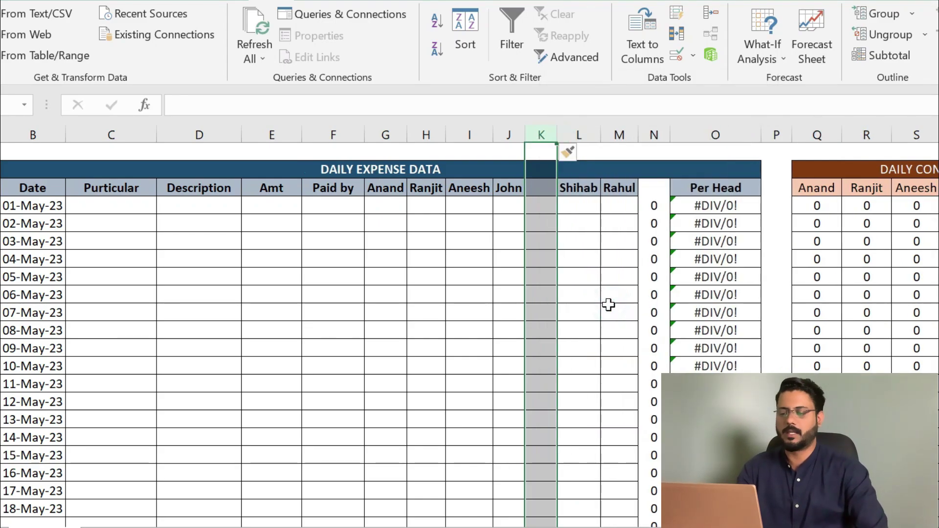
click(543, 253)
click(536, 188)
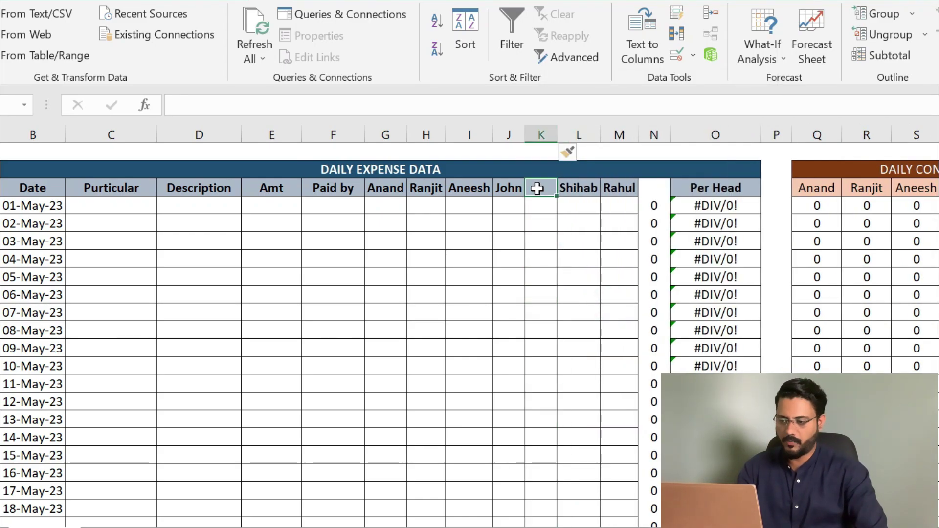
click(545, 205)
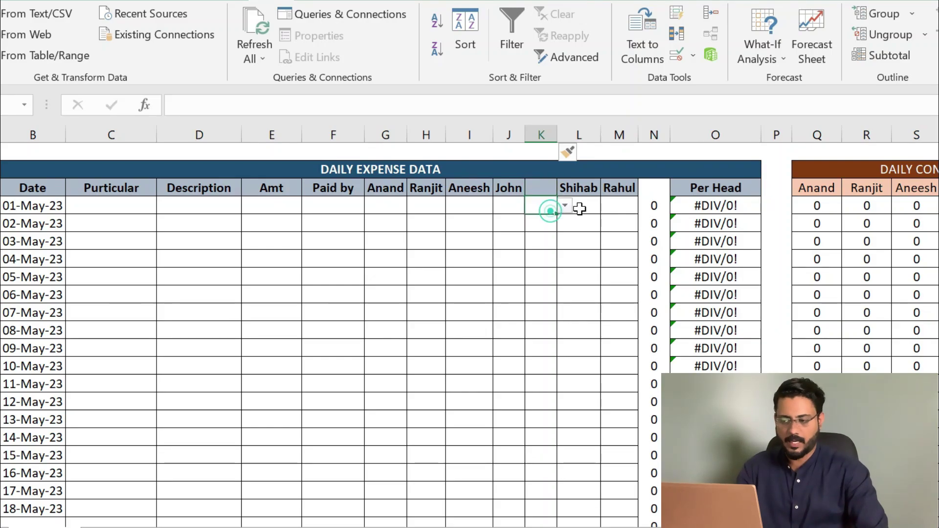
Check the range of the COUNTIF sharer count formula in the 01-May-23 row.
click(654, 207)
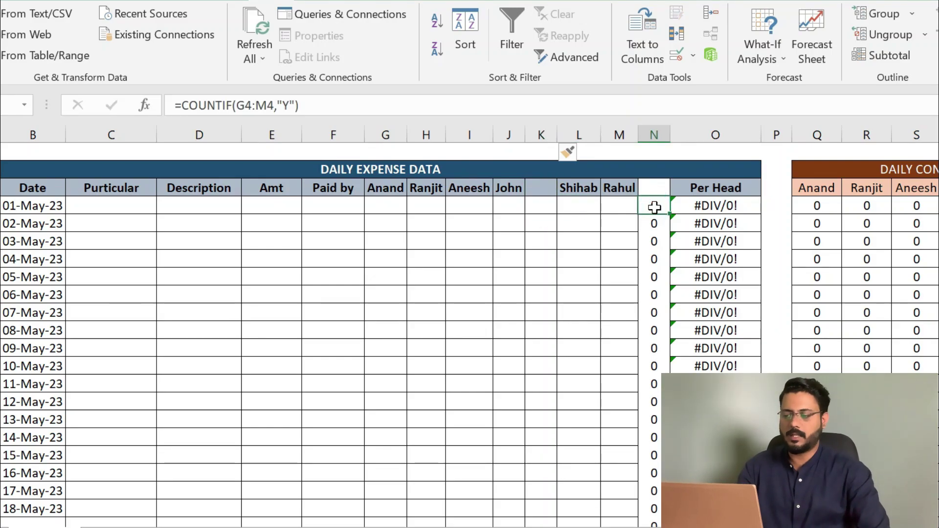
double_click(654, 206)
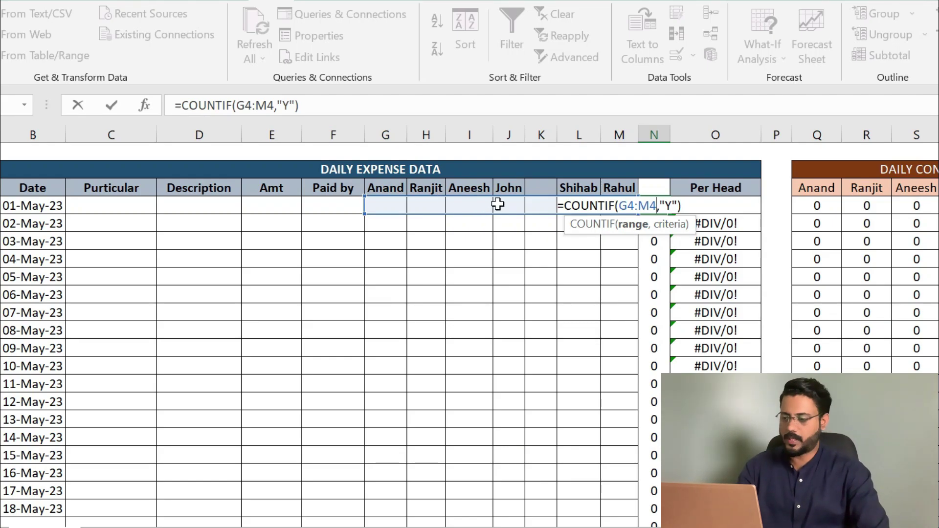
key(ctrl+Return)
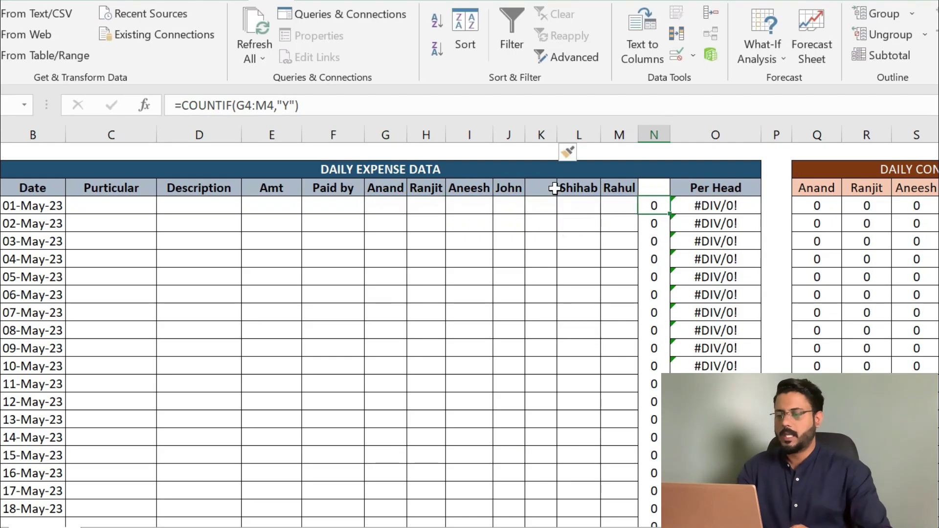
Delete the blank column K between the fourth and fifth roommates' sharing columns.
click(542, 134)
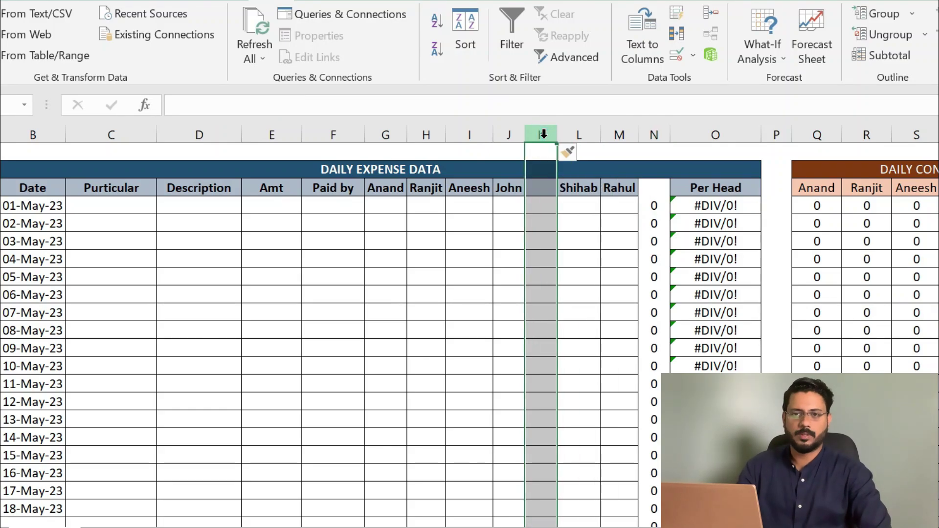
right_click(542, 134)
click(593, 325)
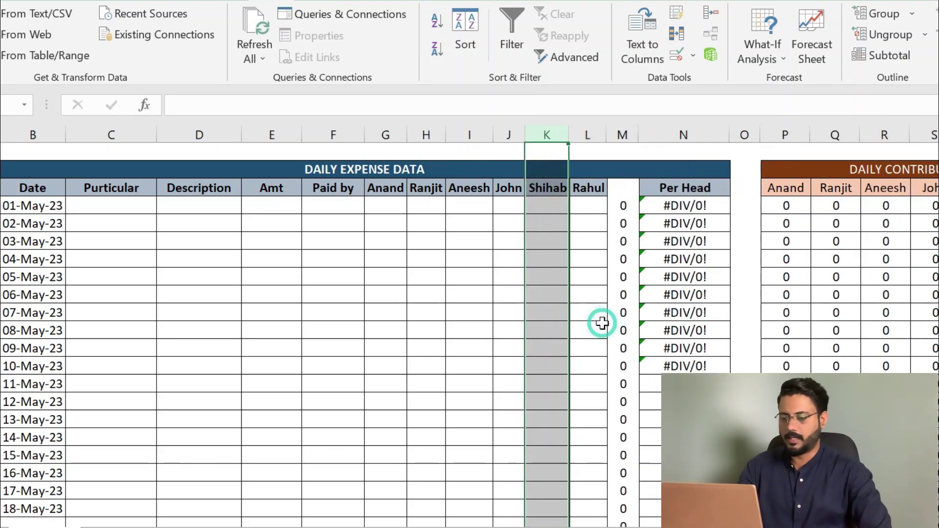
click(502, 293)
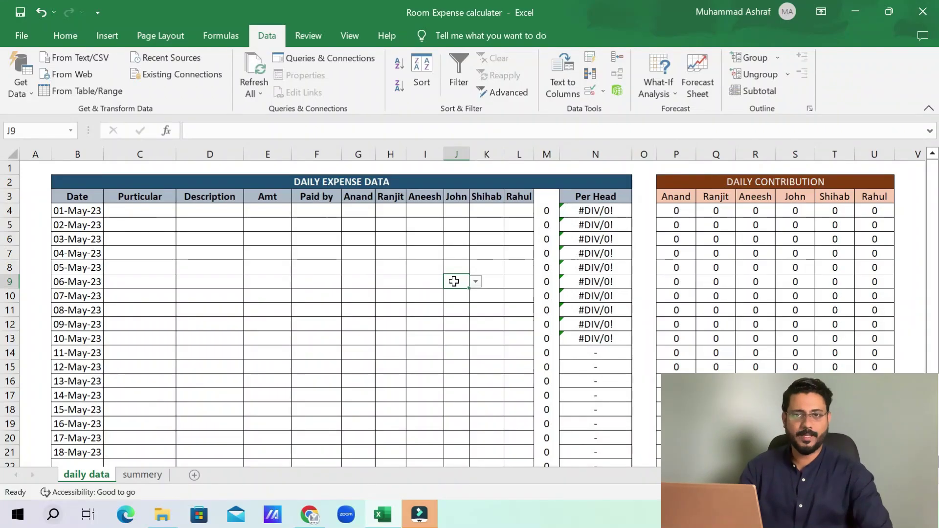